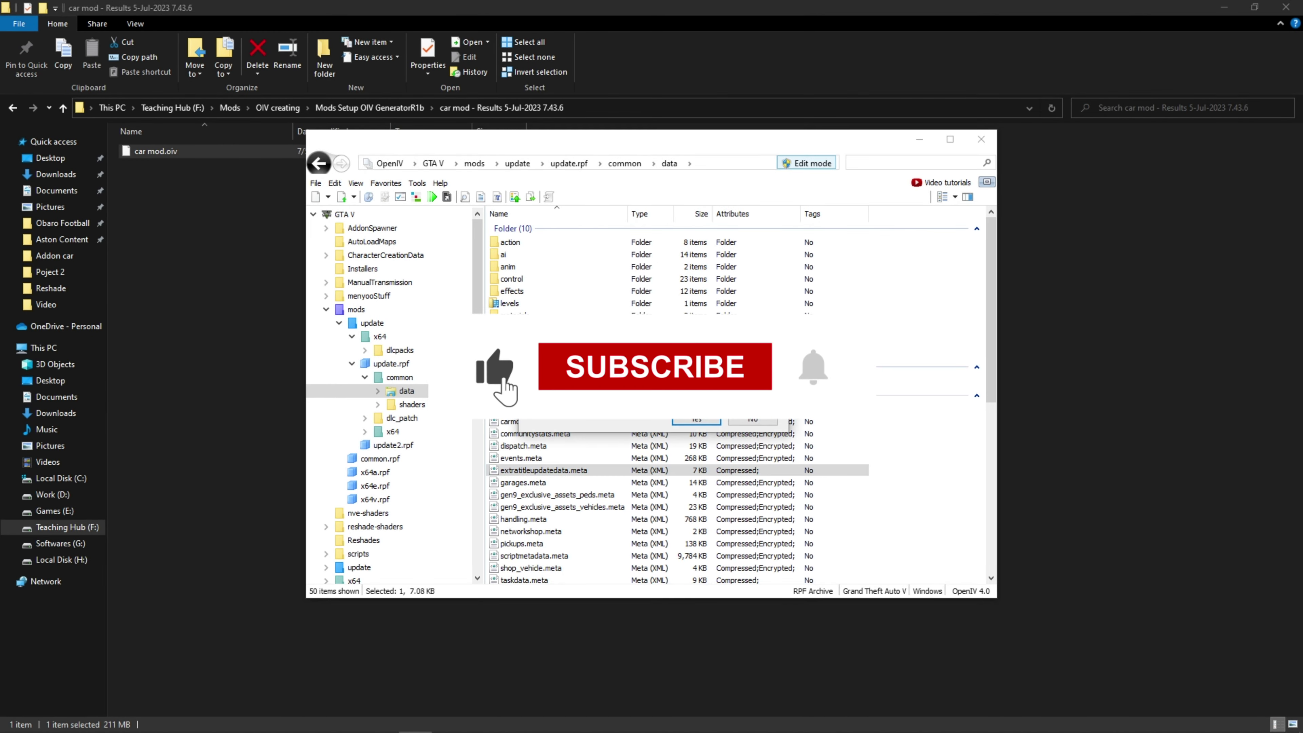
Open the car mod package in OpenIV and install it.
key(Return)
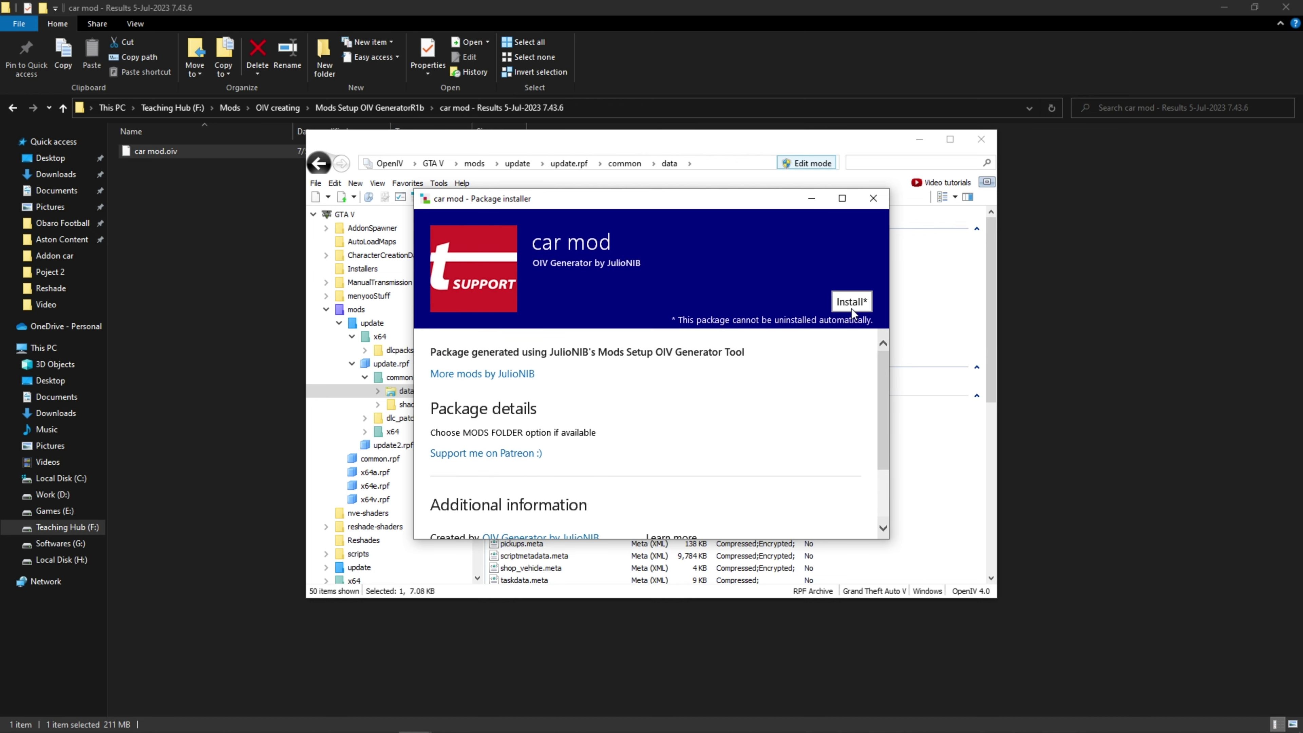
click(851, 301)
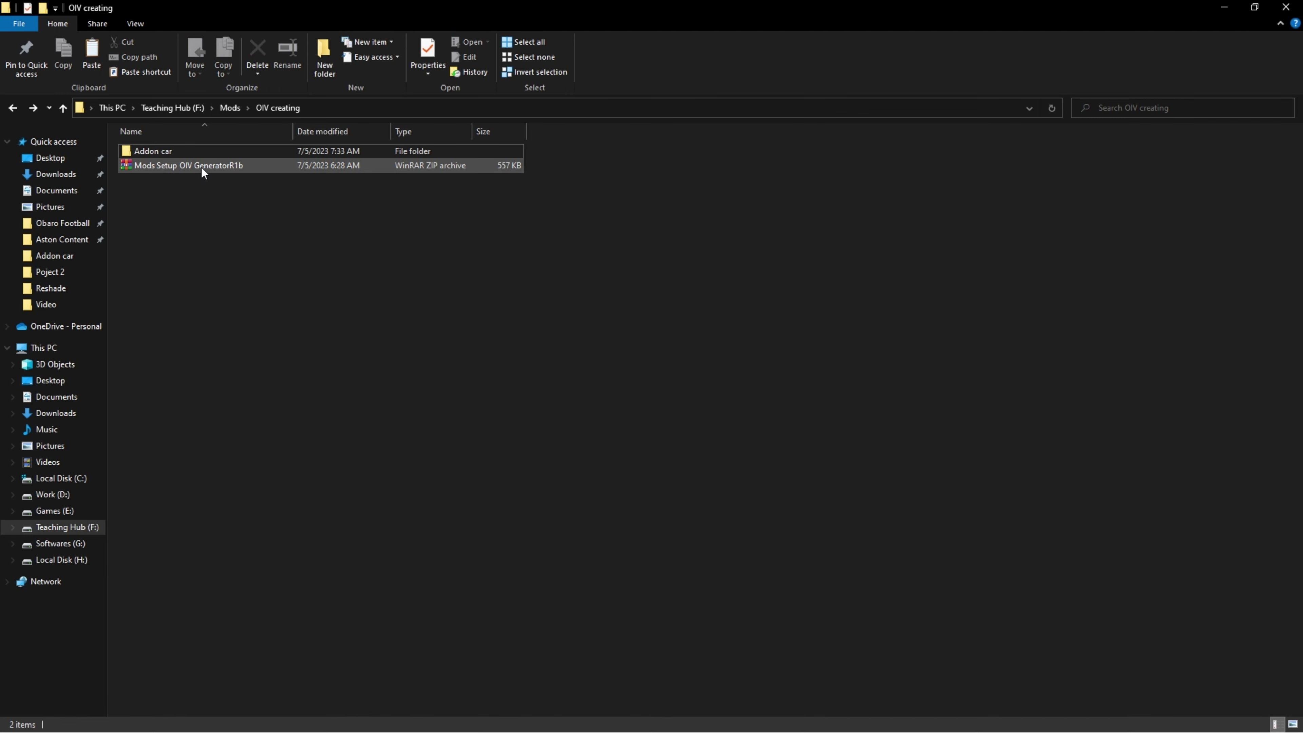
Extract the Mods Setup OIV GeneratorR1b archive to its own folder and launch the generator tool from it.
right_click(203, 169)
click(280, 264)
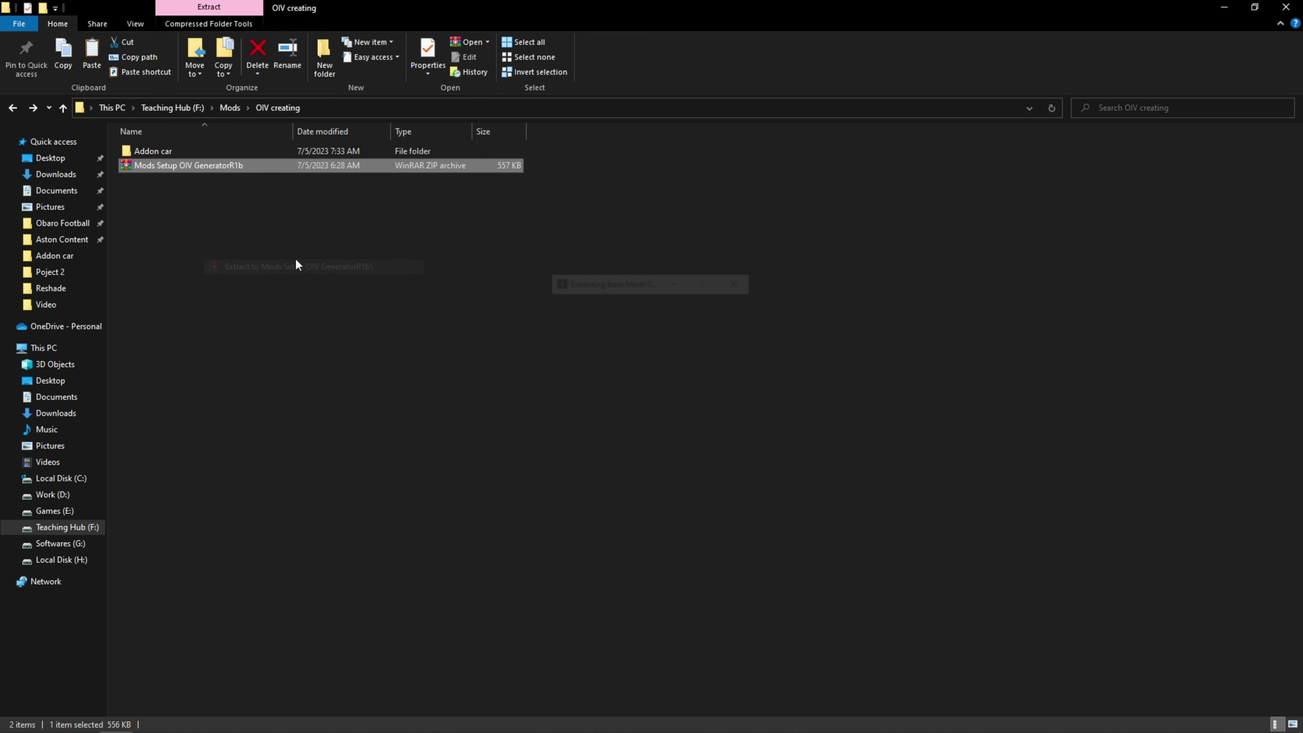
double_click(205, 165)
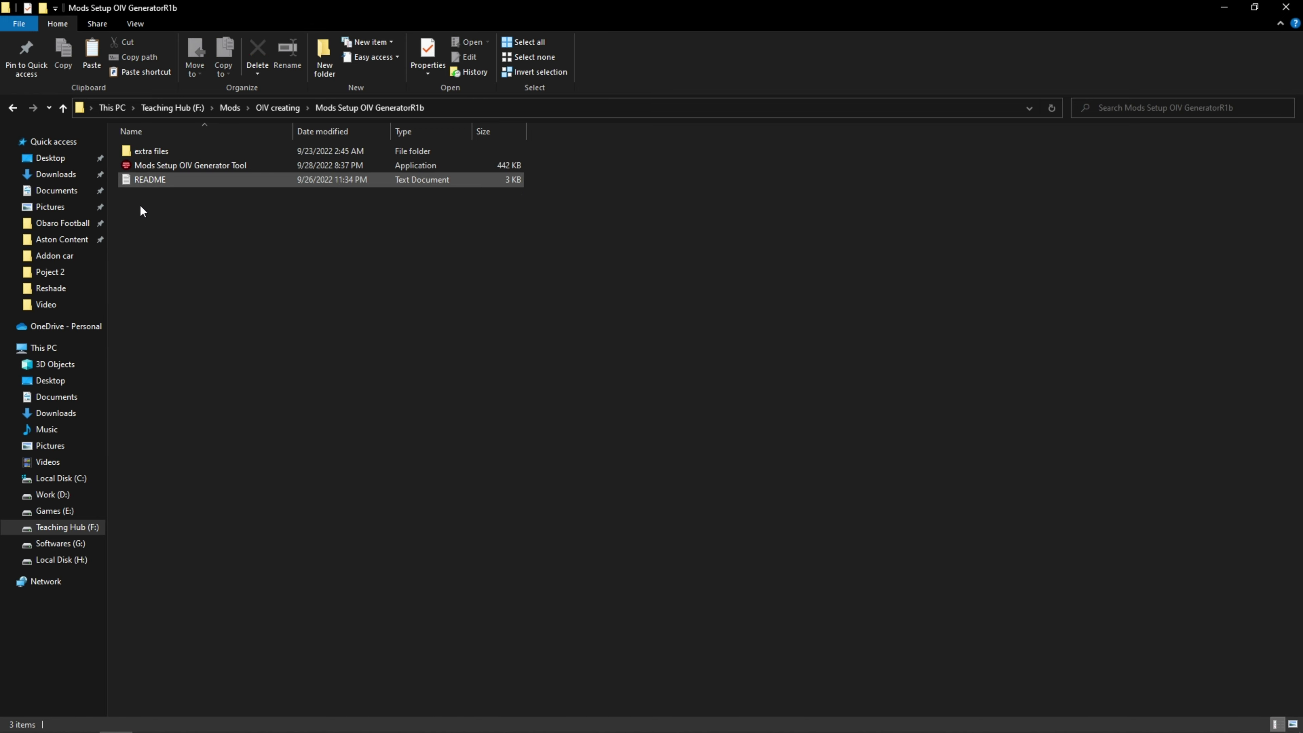
click(210, 170)
right_click(231, 168)
click(272, 180)
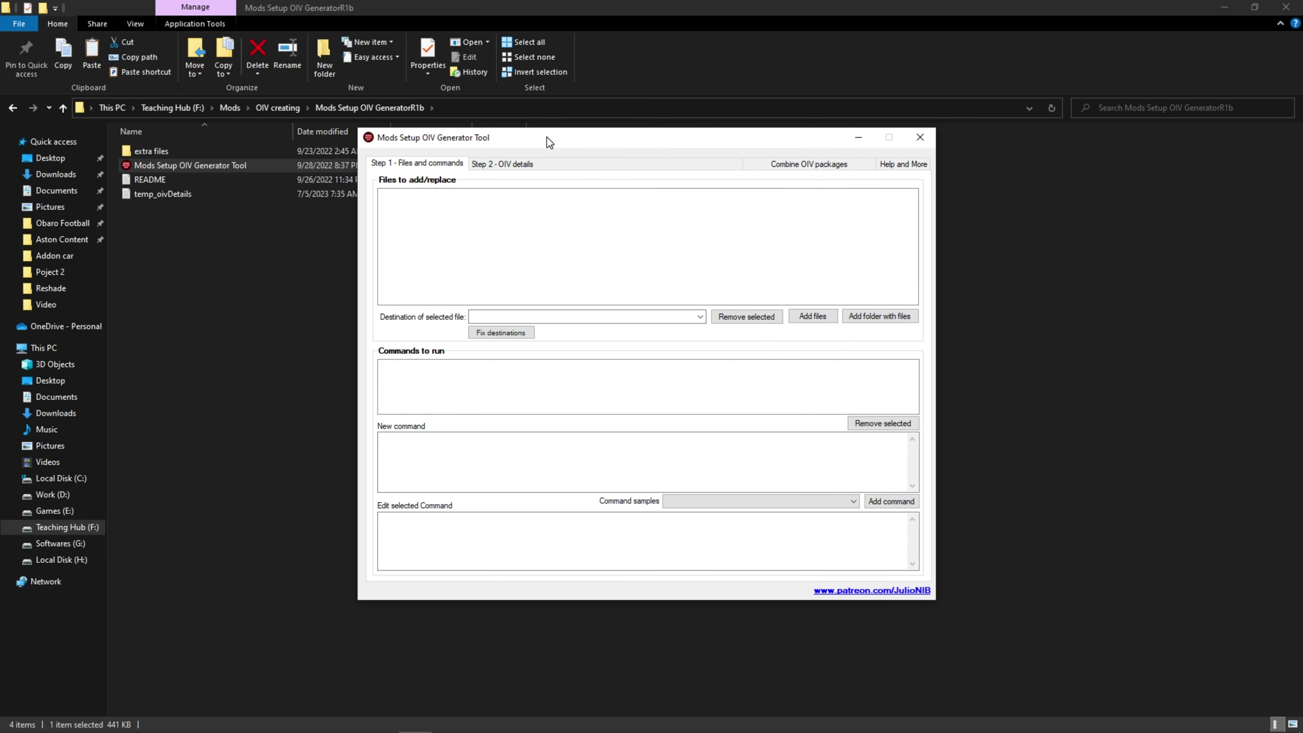
Move the generator tool window further left.
drag(547, 137, 226, 162)
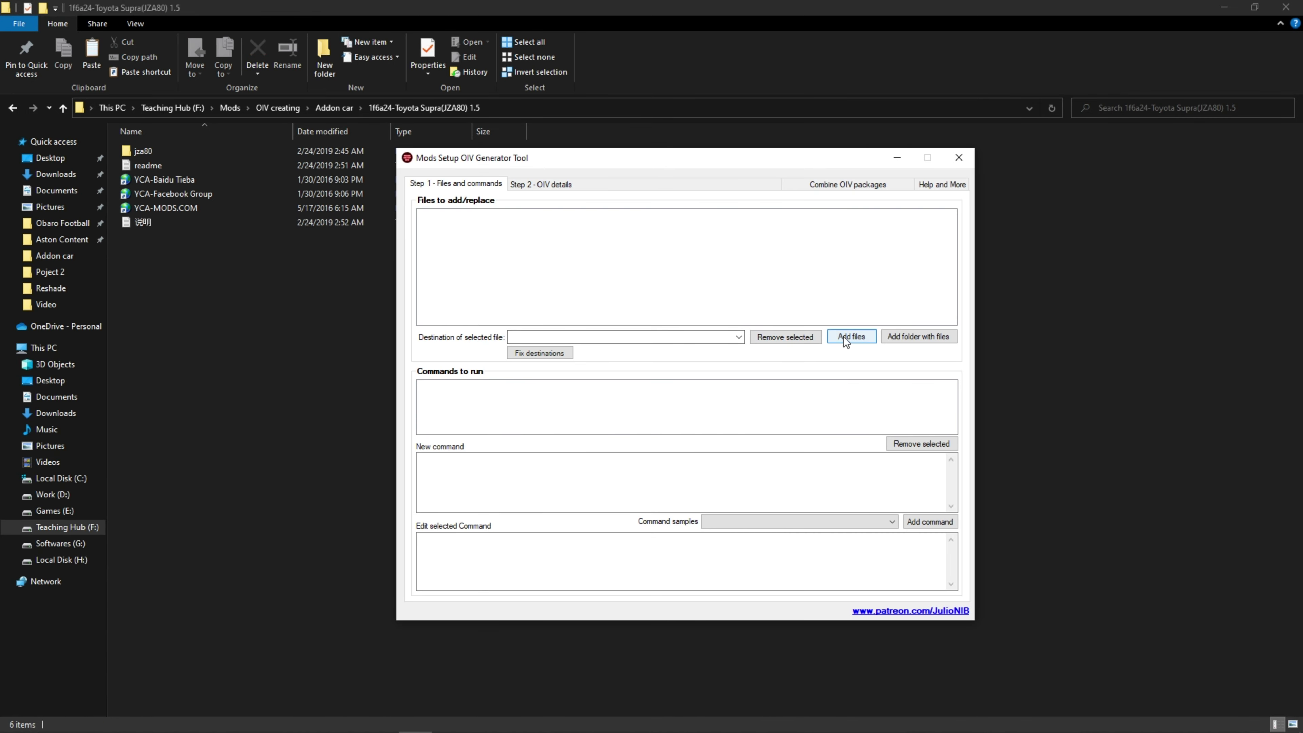
Add the jza80 folder's dlc.rpf to the files list, using the copied car folder path.
click(864, 336)
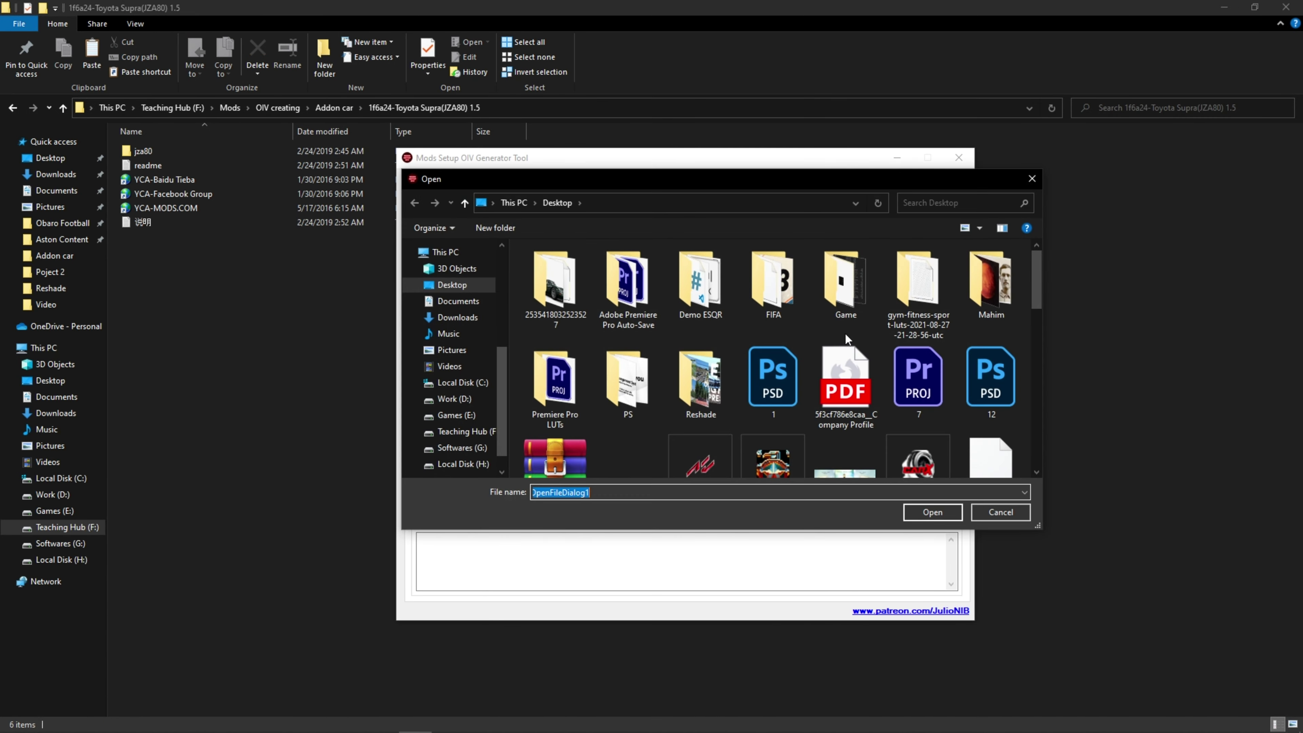
click(518, 109)
key(ctrl+c)
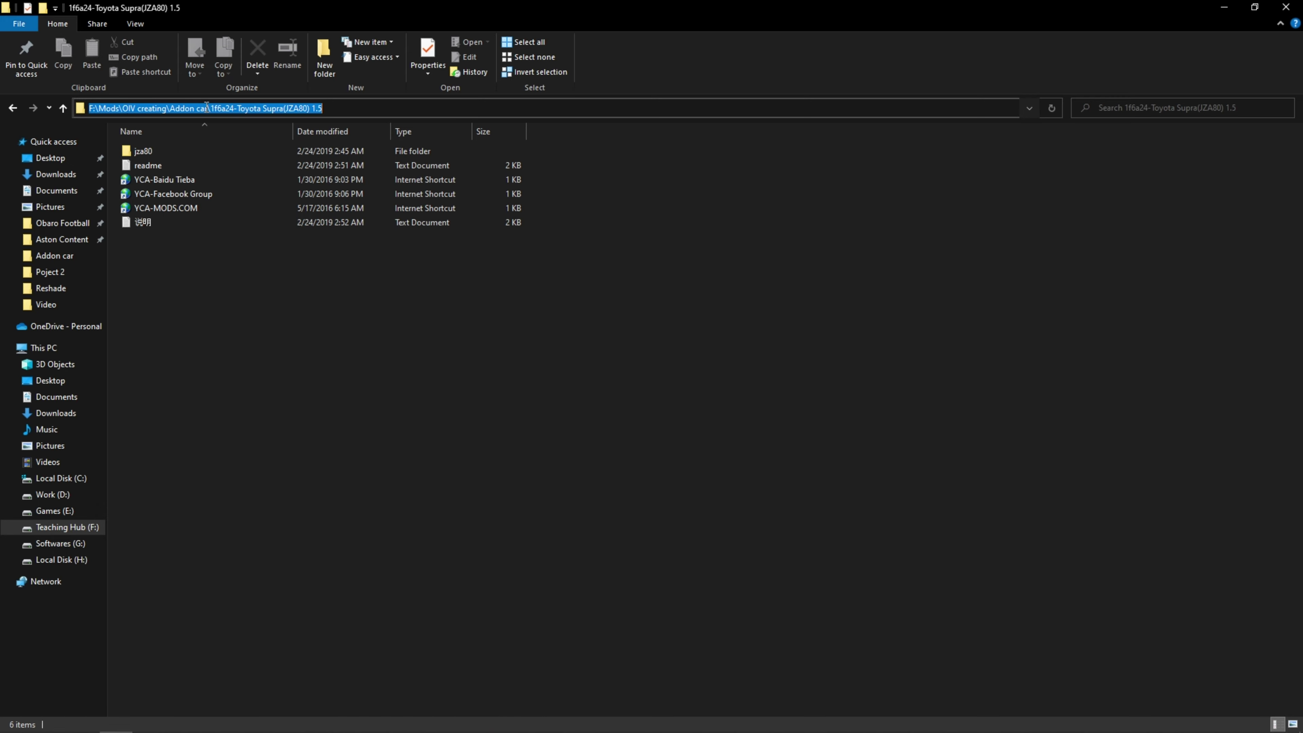
key(alt+Tab)
click(688, 210)
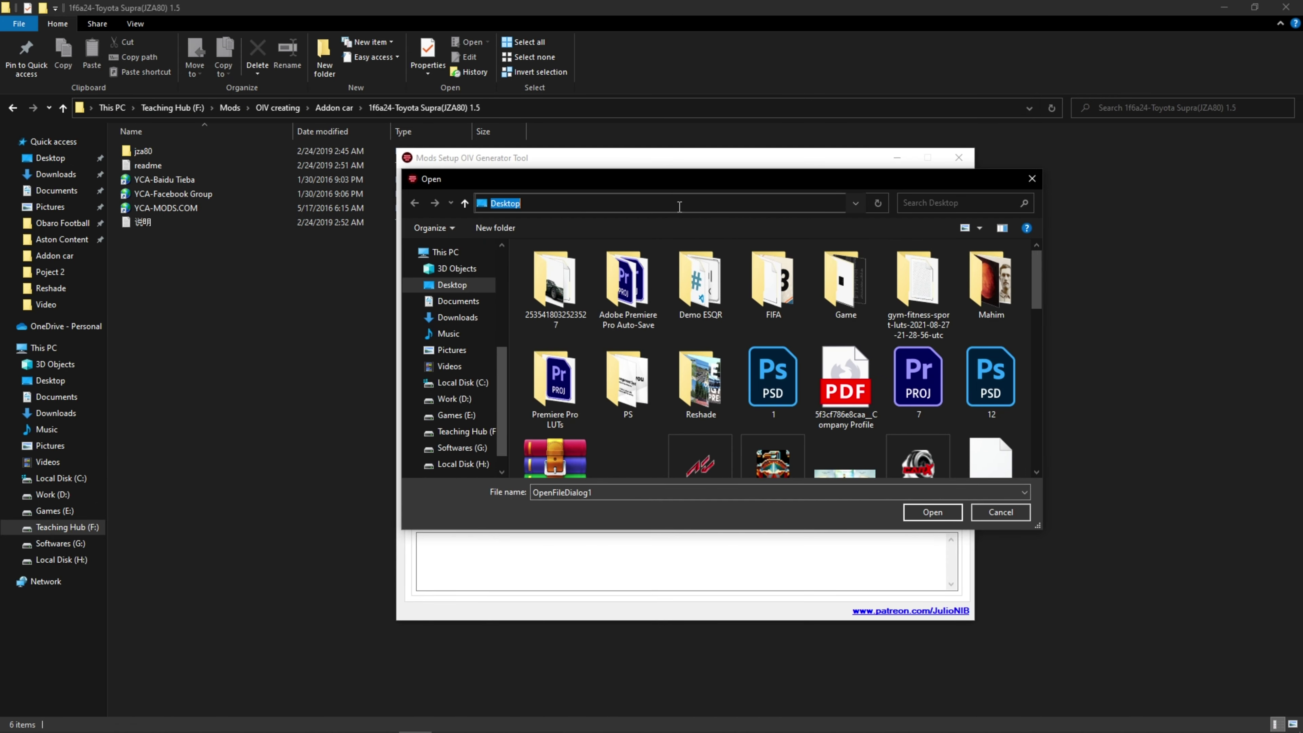
key(ctrl+v)
key(Return)
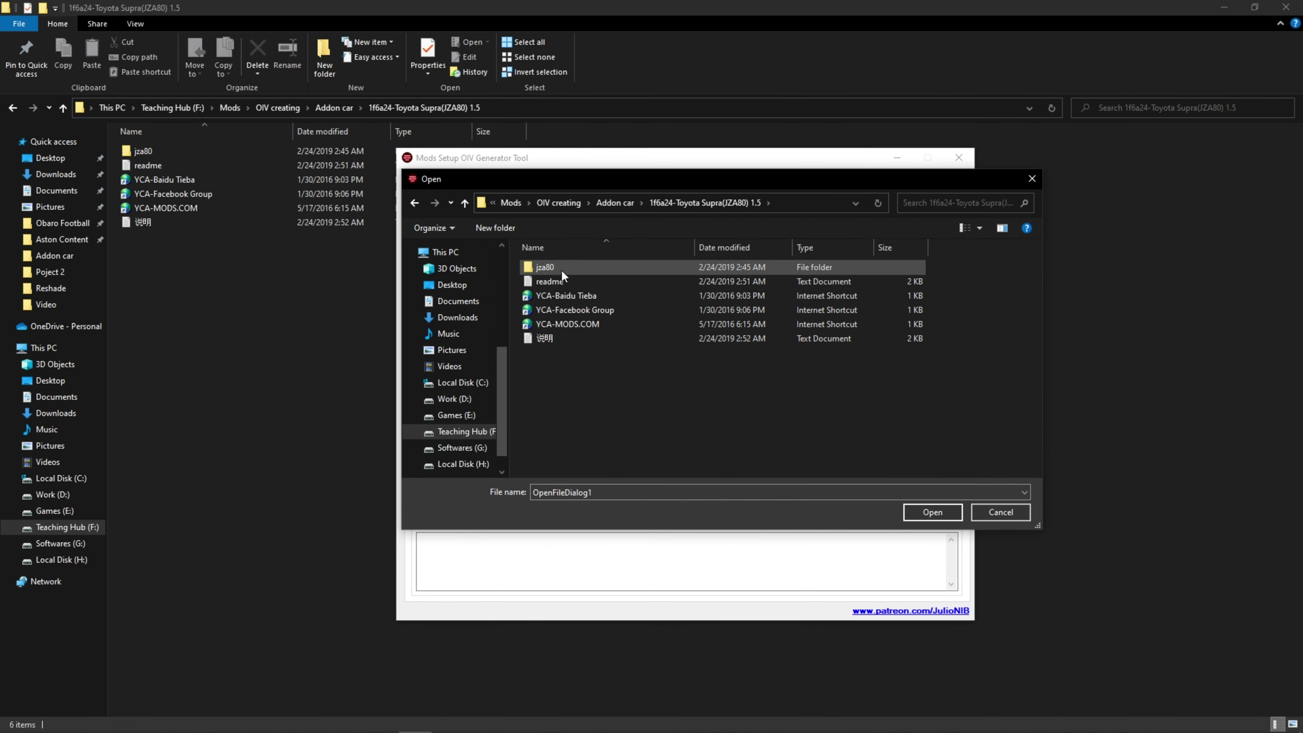
double_click(561, 269)
click(562, 269)
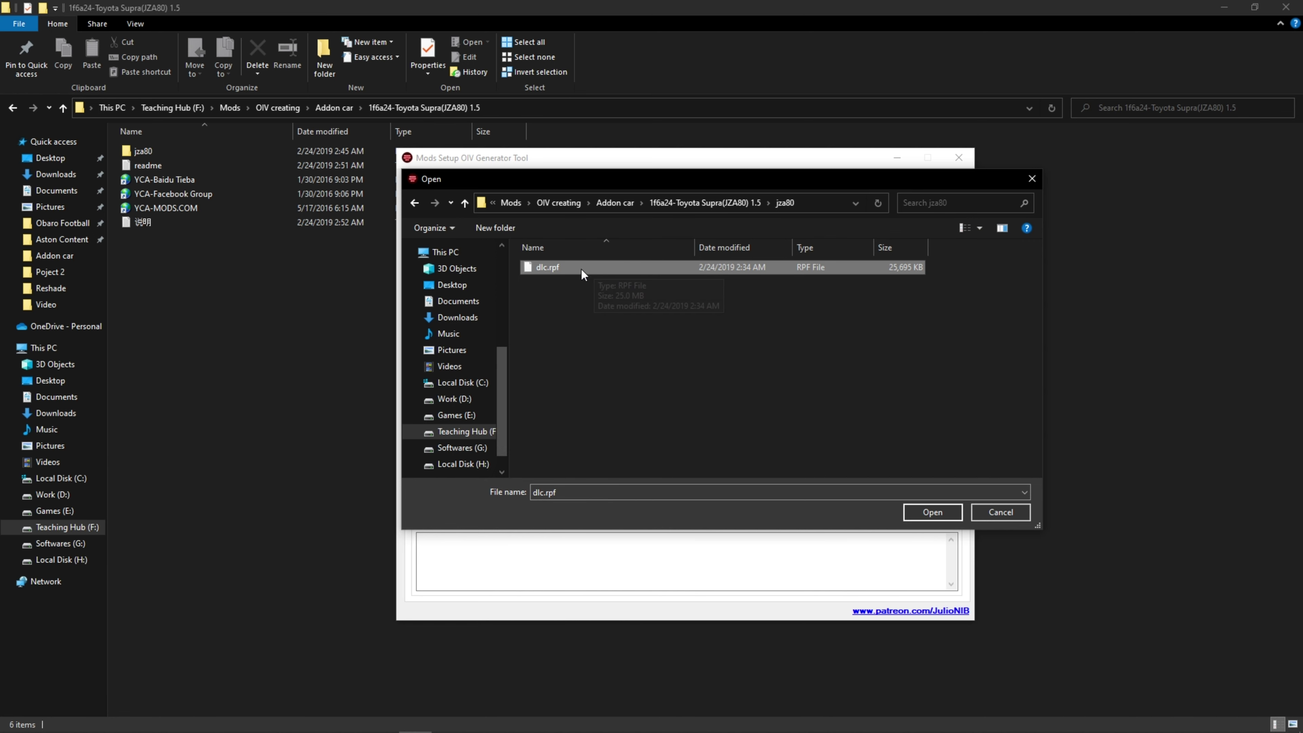
click(931, 513)
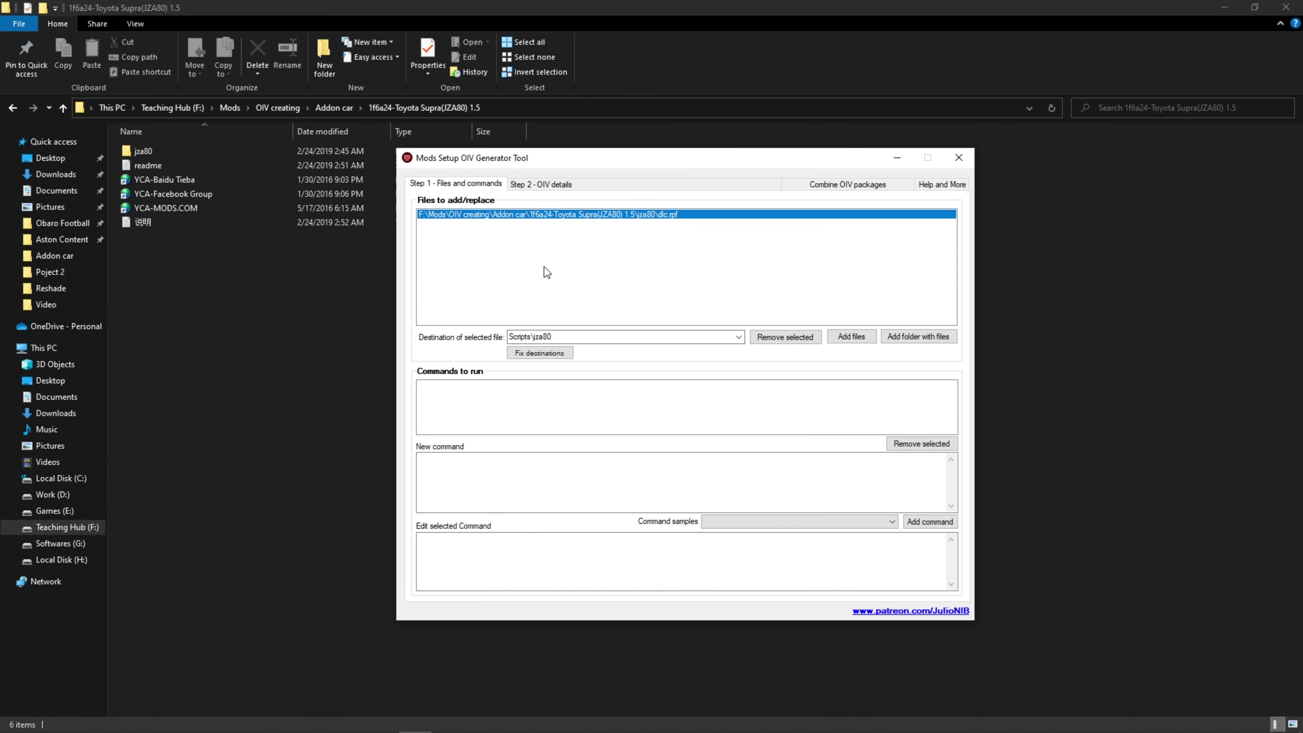
click(639, 341)
Copy the mods\update\x64\dlcpacks path in OpenIV, then minimise OpenIV.
key(alt+Tab)
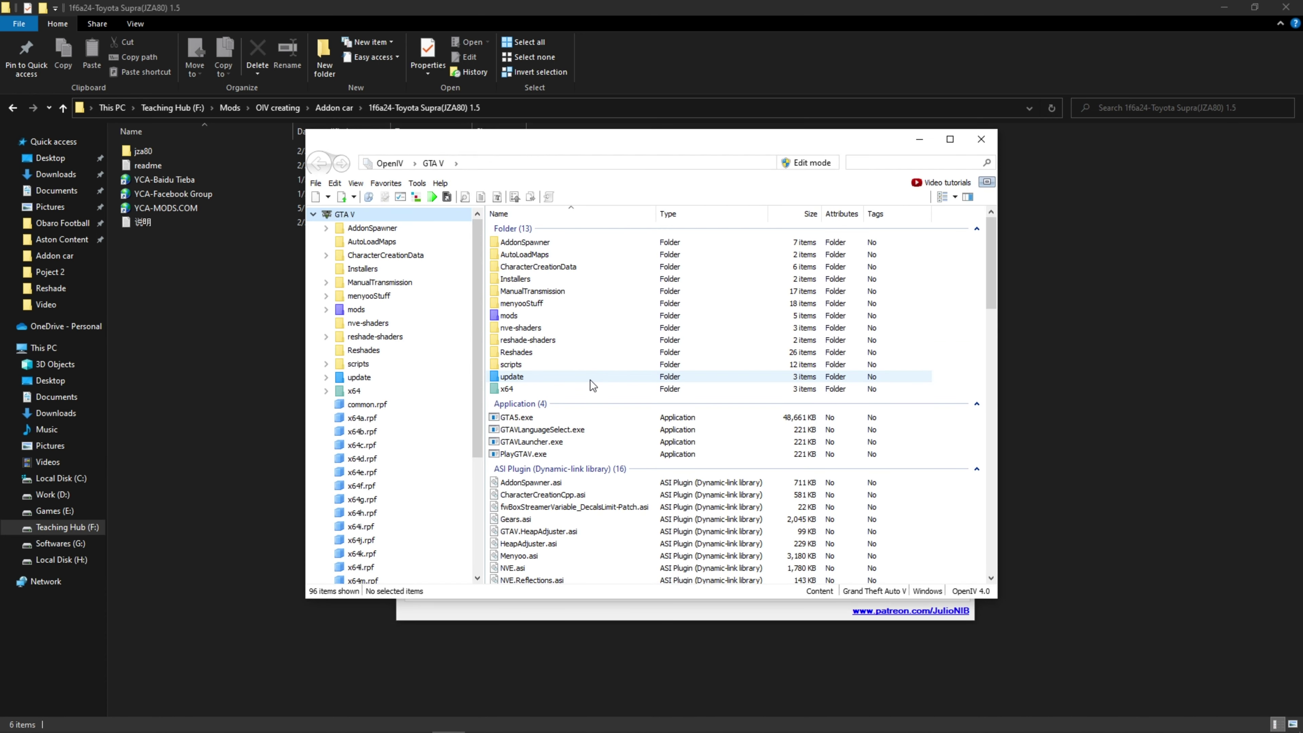
double_click(549, 315)
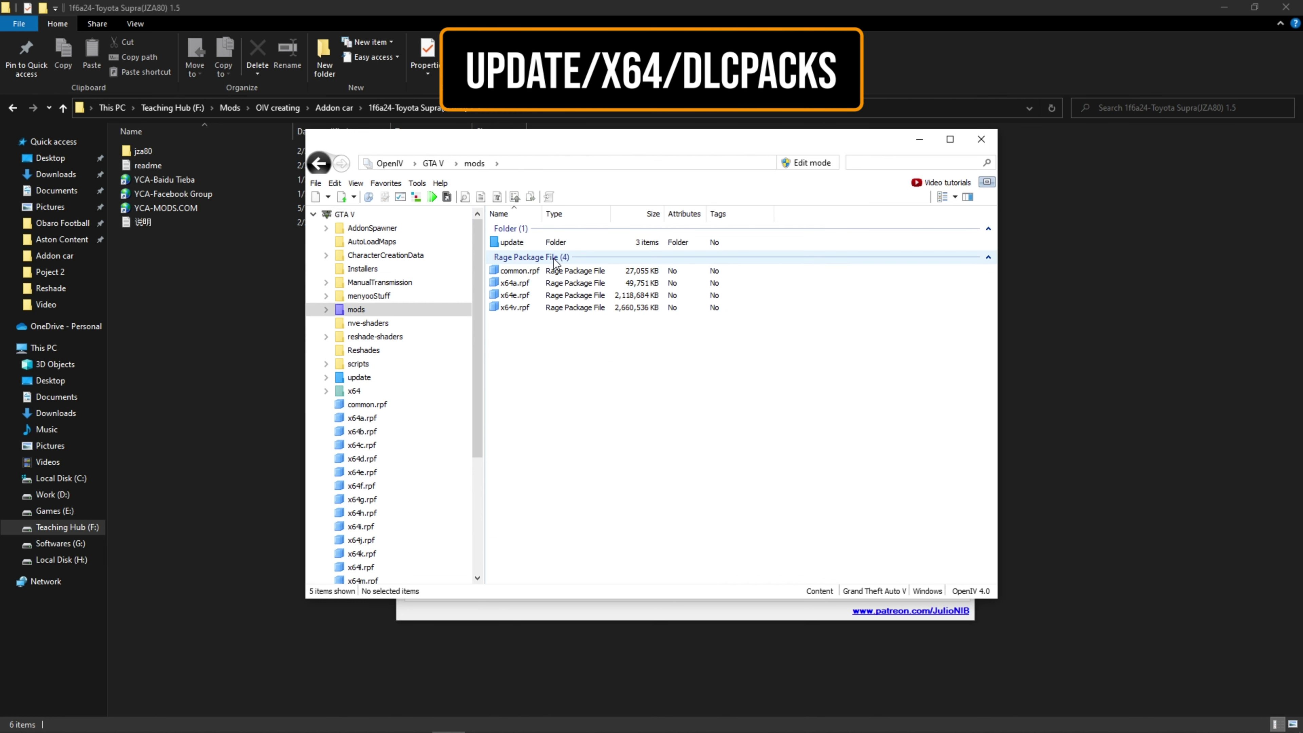
double_click(533, 242)
double_click(533, 243)
double_click(533, 244)
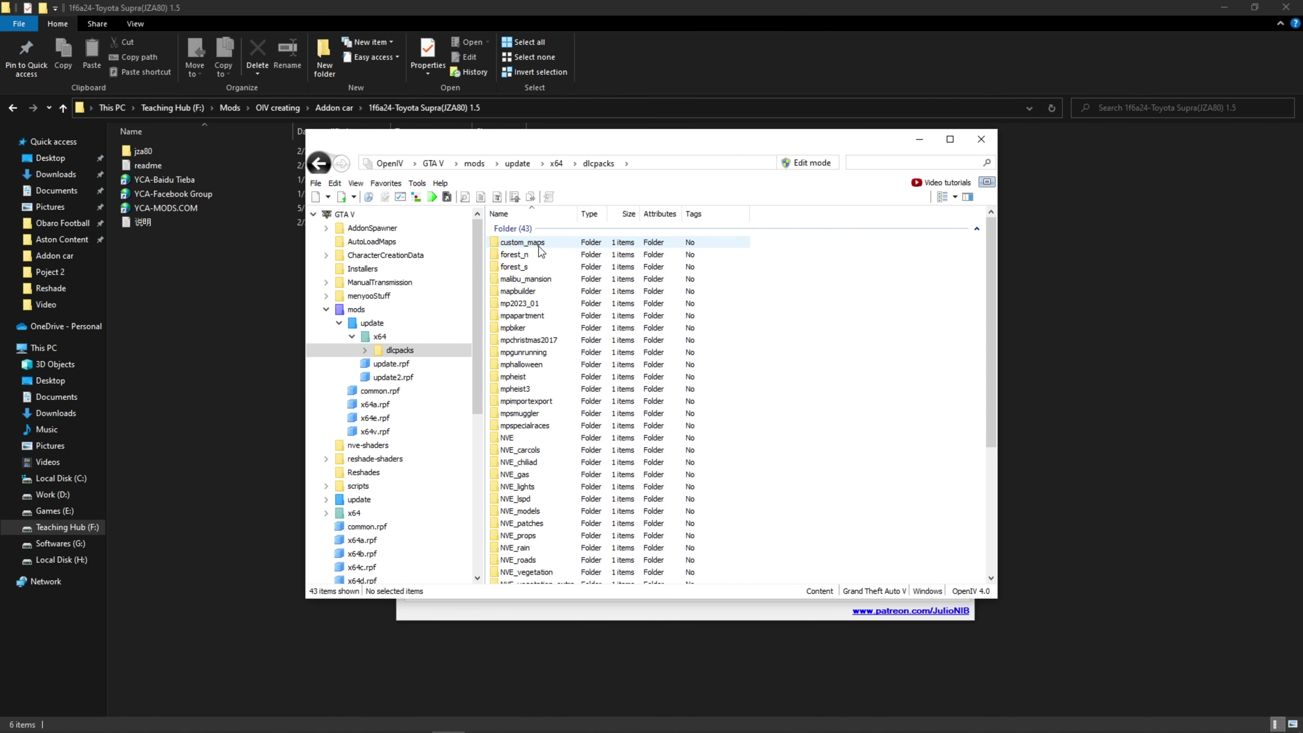
right_click(657, 165)
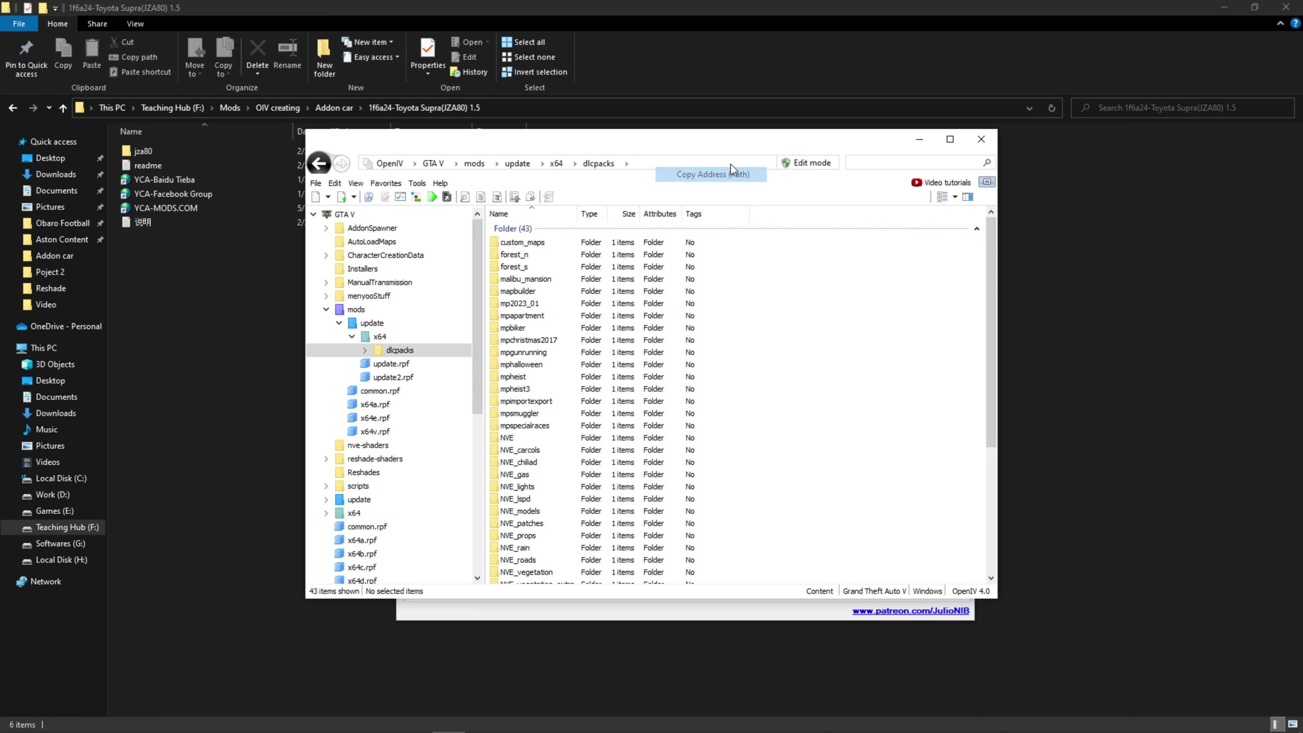
click(731, 174)
click(920, 139)
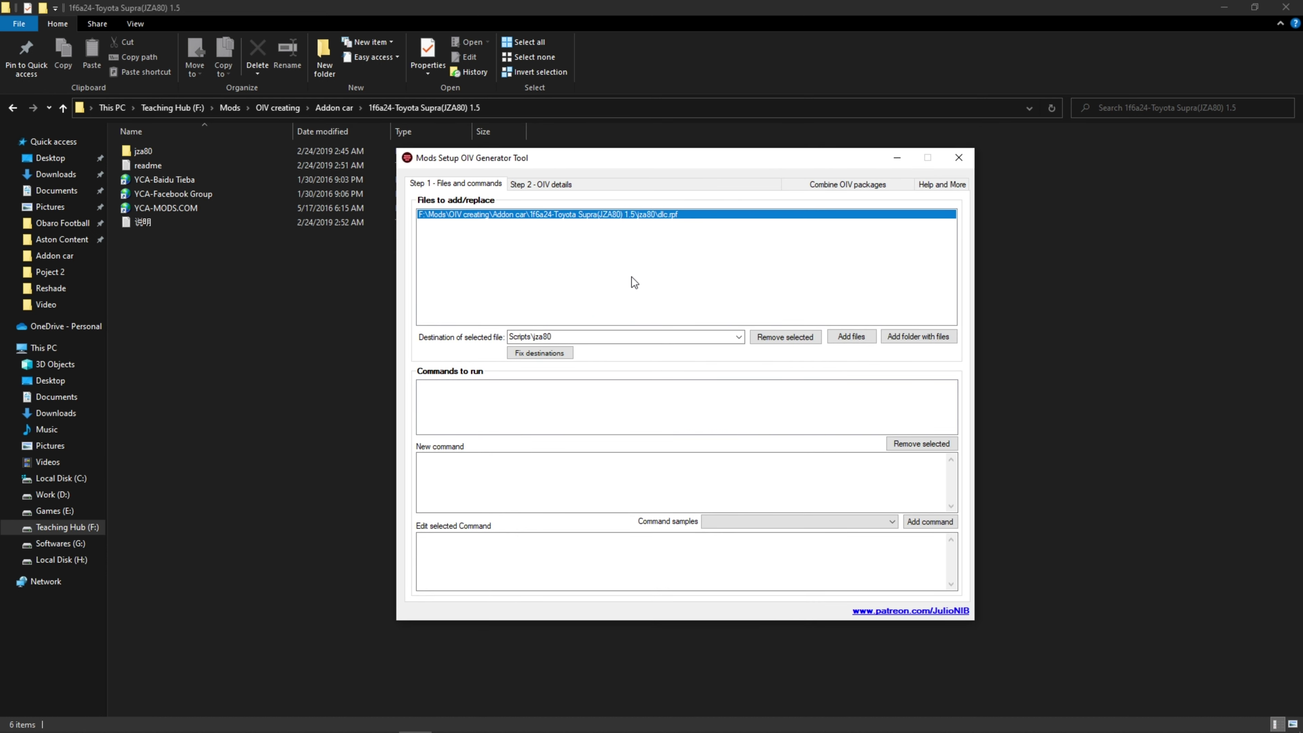
Change dlc.rpf's destination from Scripts\jza80 to update\x64\dlcpacks\jza80.
drag(584, 335, 447, 343)
key(ctrl+v)
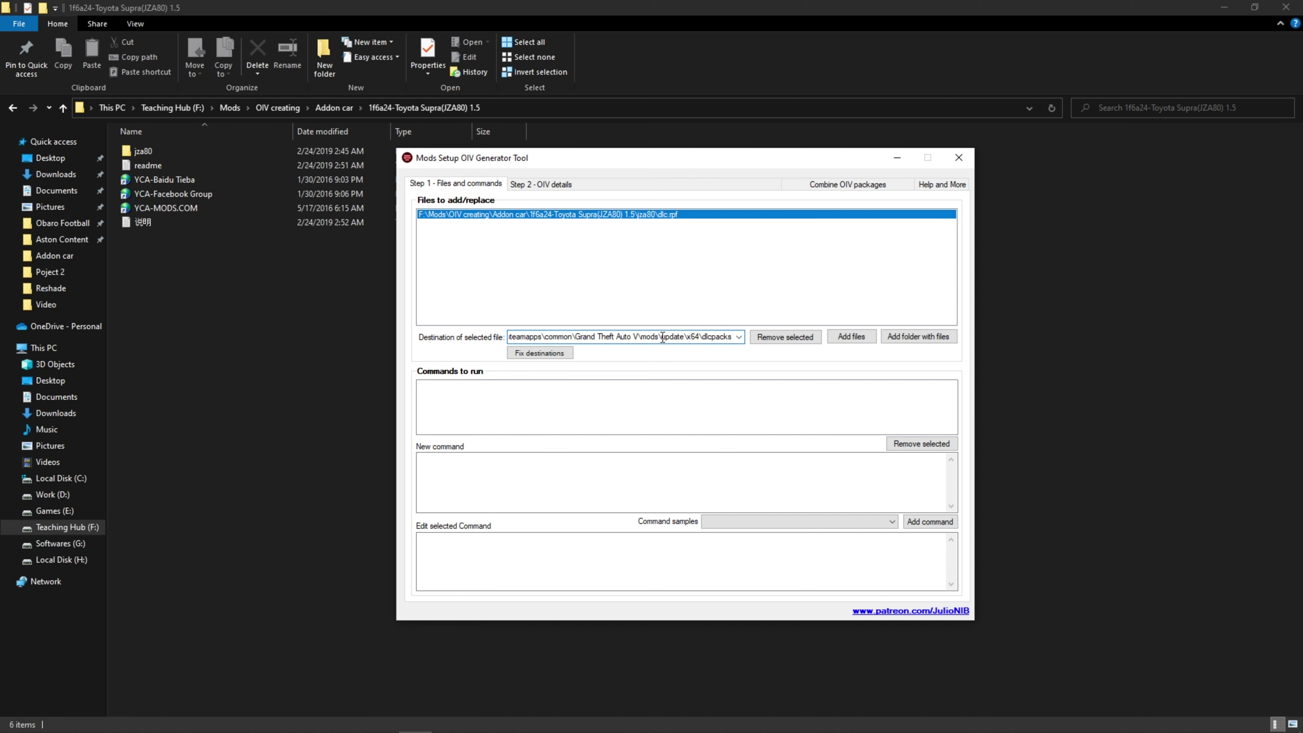
drag(646, 337, 454, 329)
key(BackSpace)
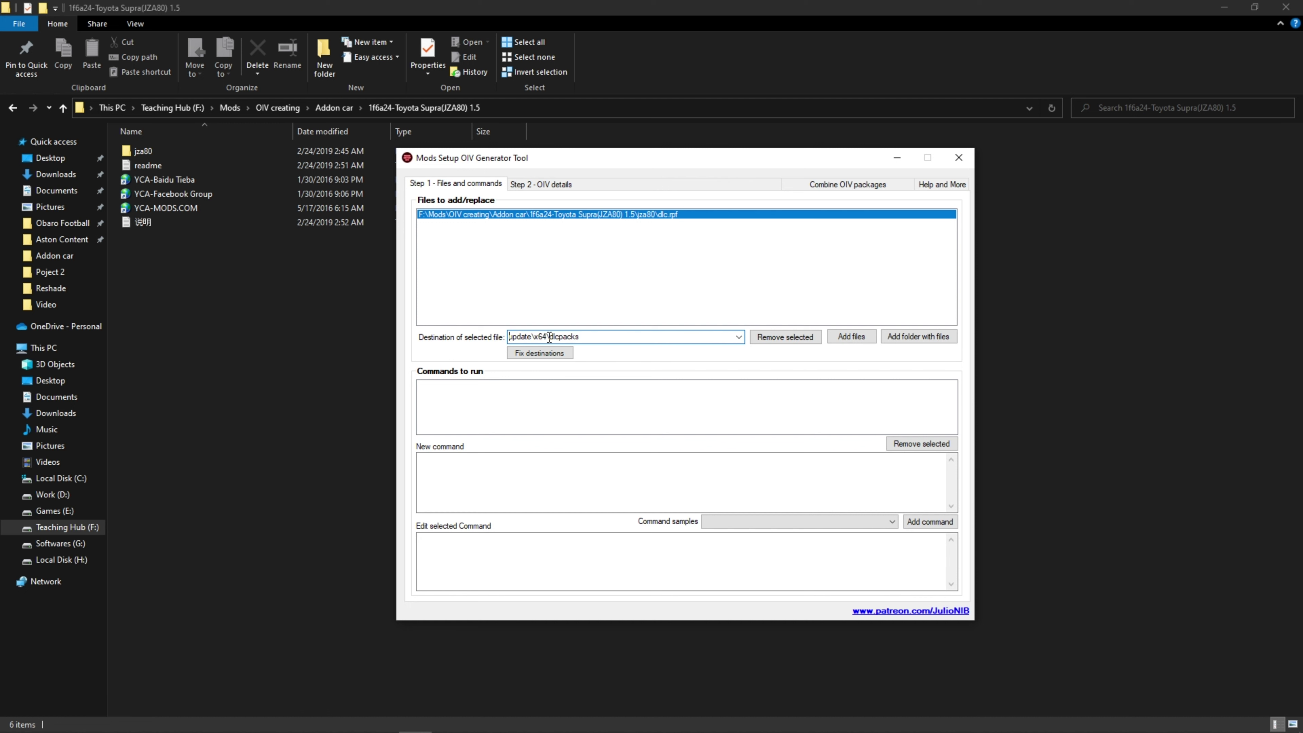
drag(582, 337, 496, 347)
click(586, 339)
click(156, 151)
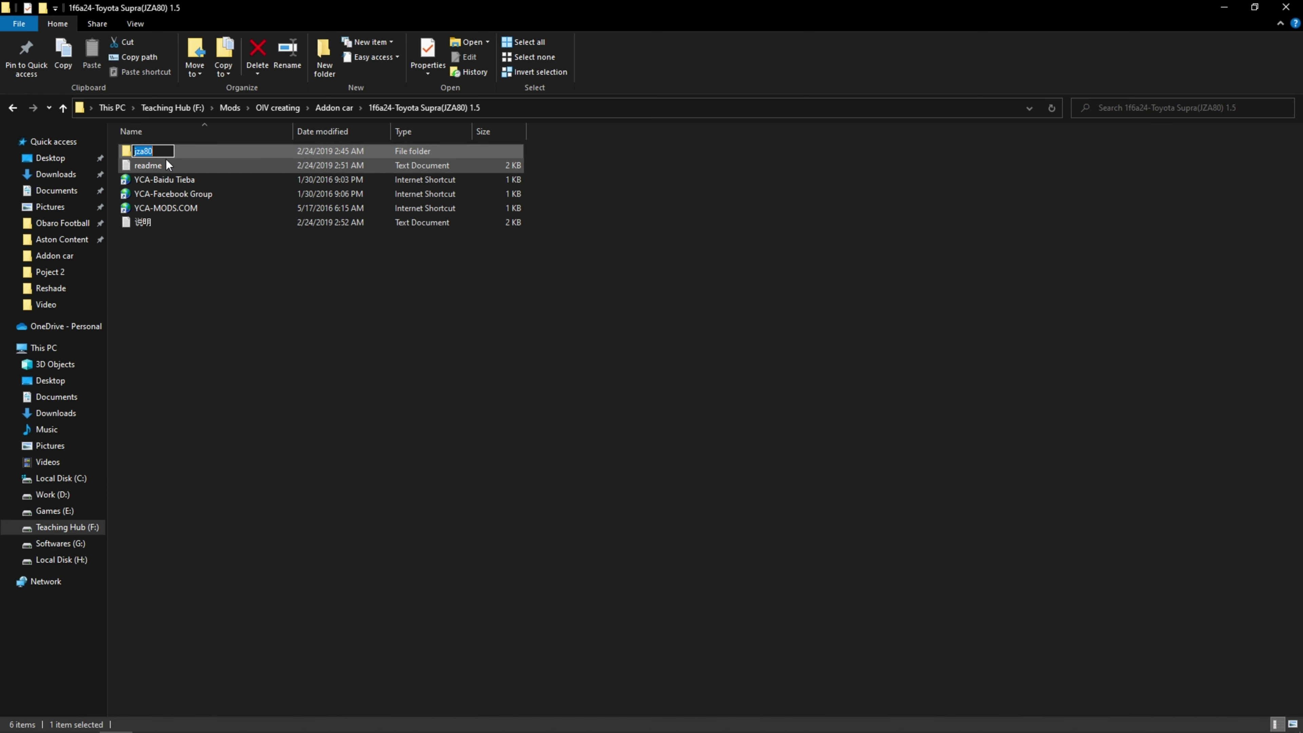
key(alt+Tab)
click(597, 337)
text(jza80)
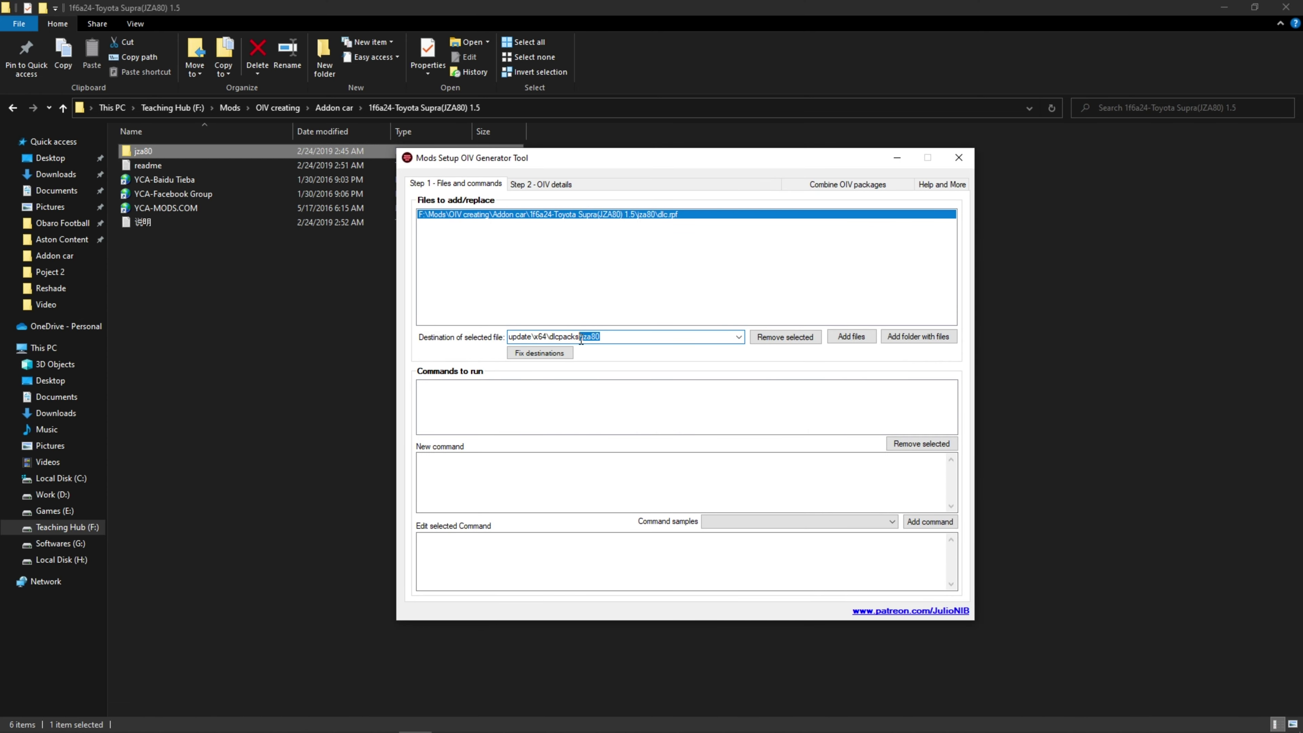
key(alt+Tab)
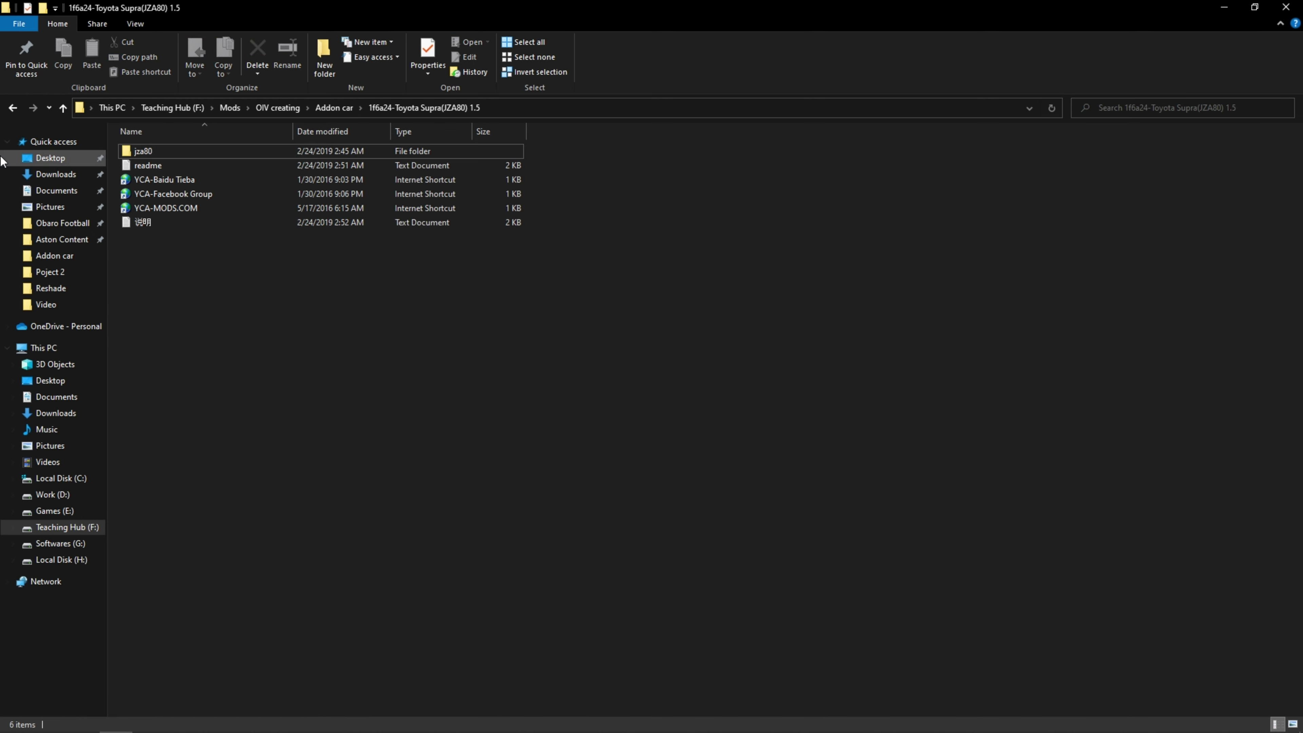
Open the car's readme and select the JZA80 dlclist Item line.
double_click(148, 165)
scroll(942, 426, down, 10)
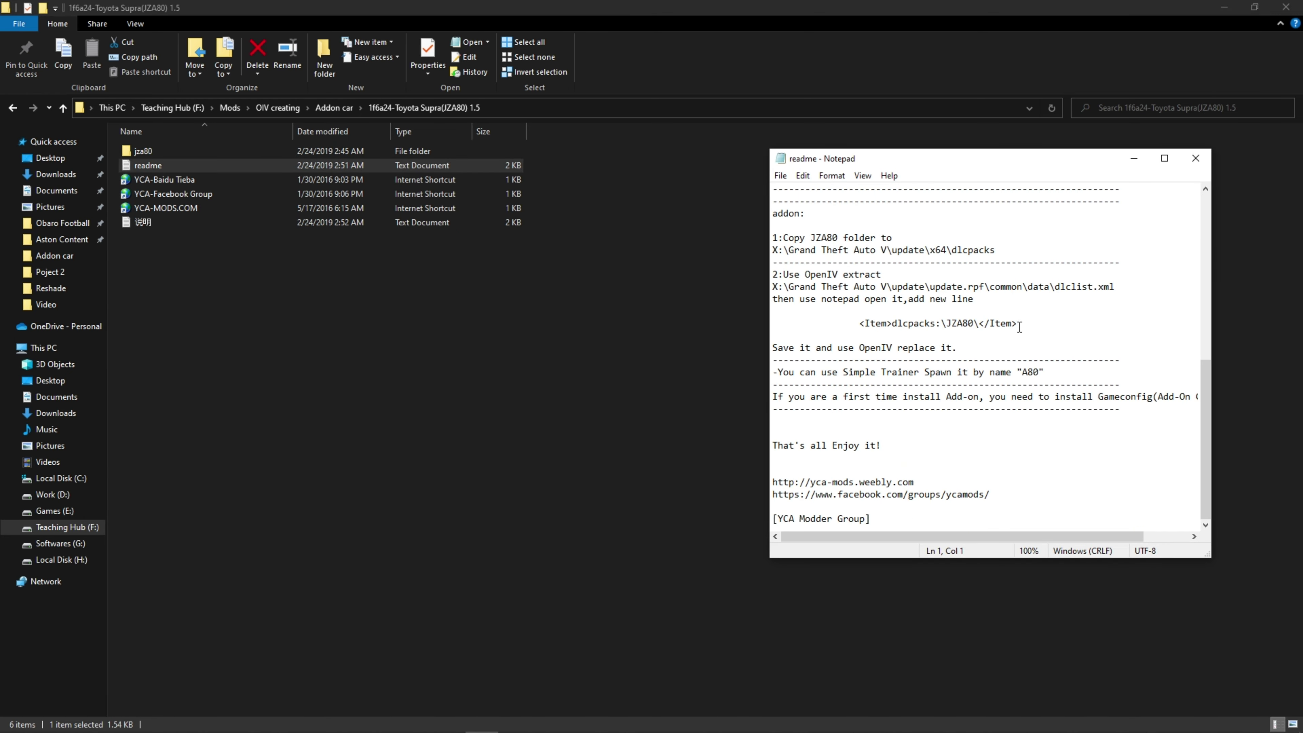
drag(1018, 324, 864, 324)
key(alt+Tab)
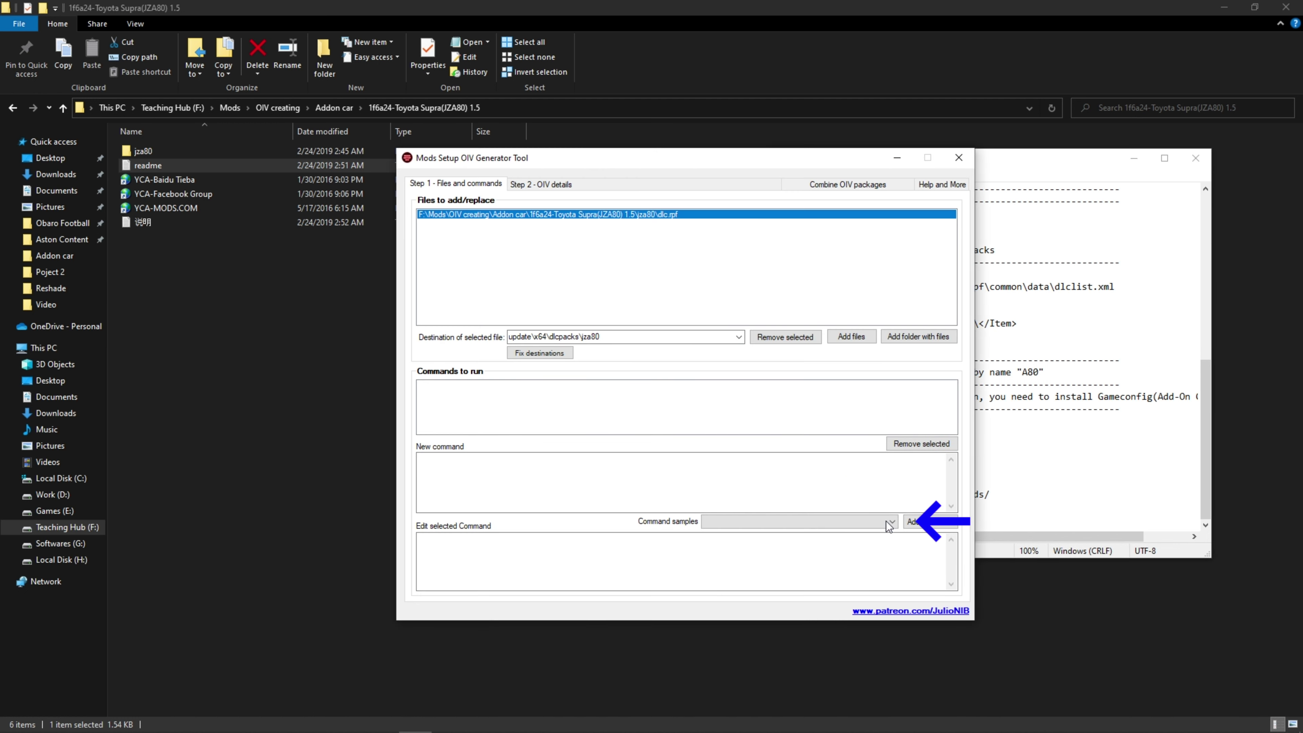
Add an 'Add dlclist.xml entry' command with jza80 as the entity name.
click(747, 522)
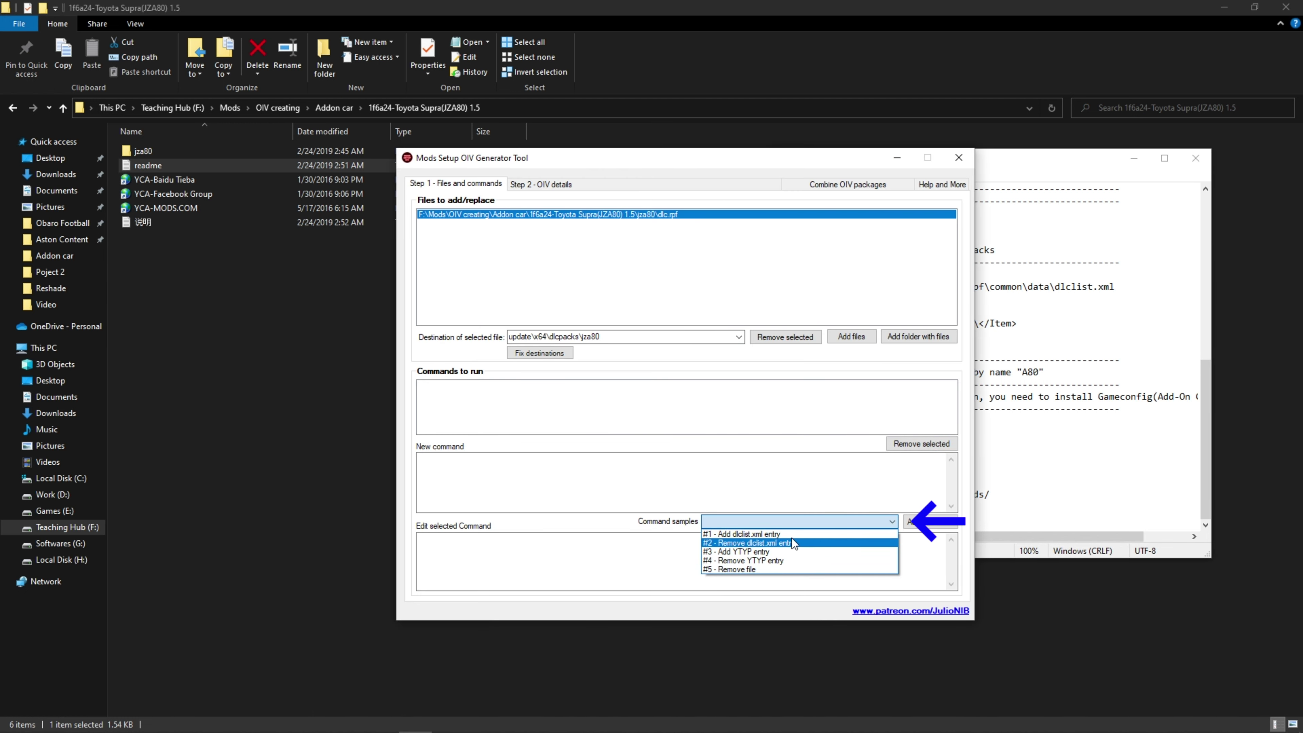
click(780, 534)
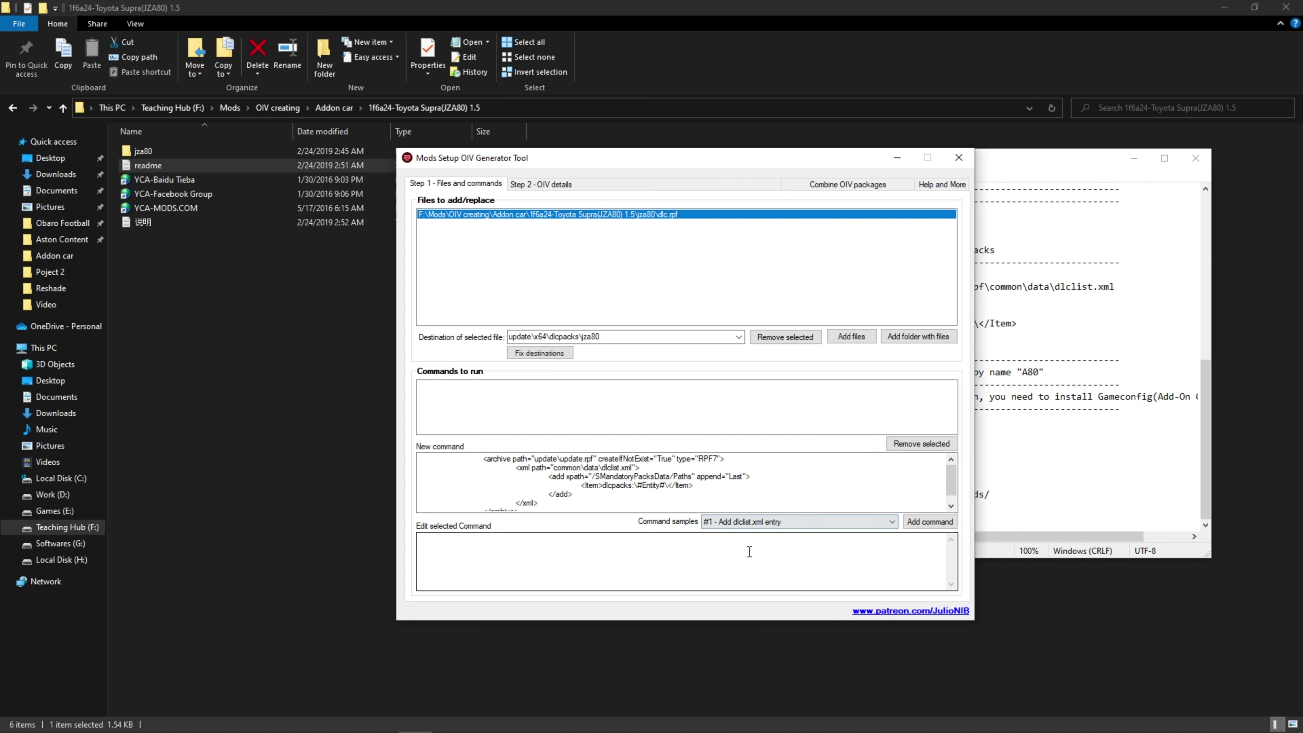
click(945, 523)
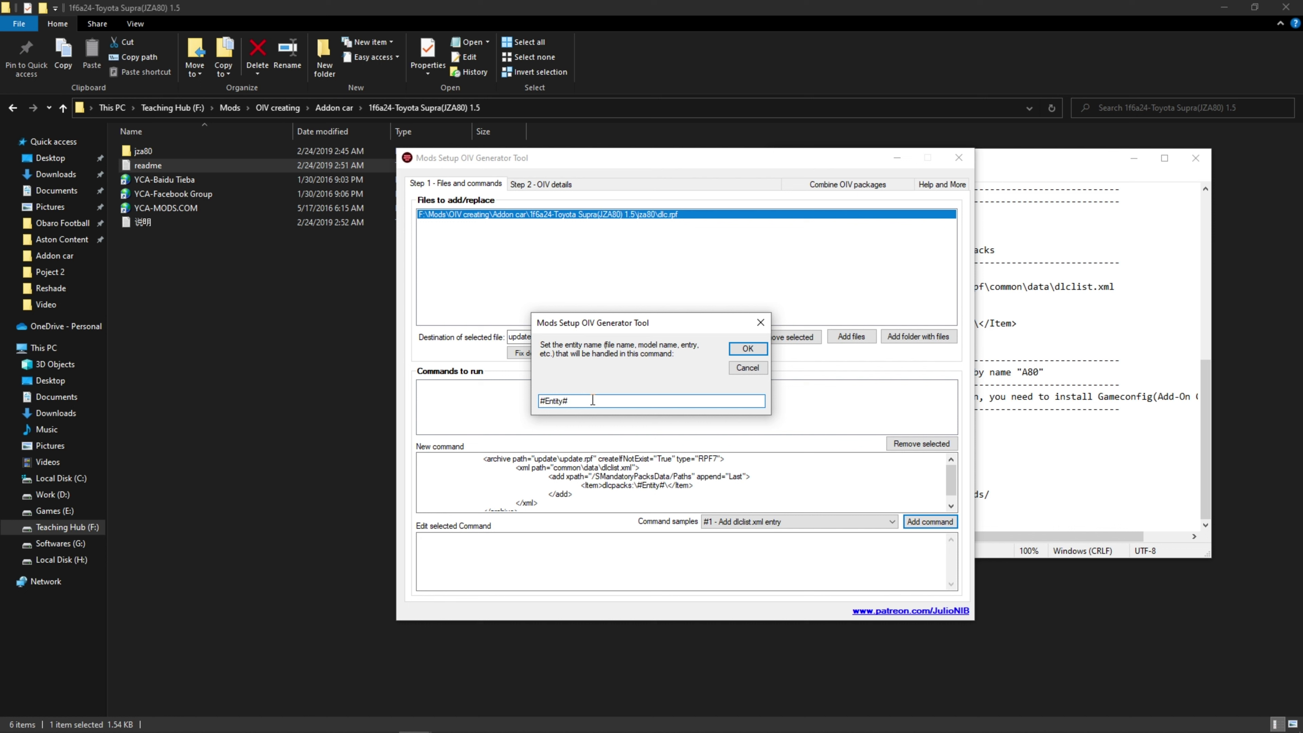
click(748, 350)
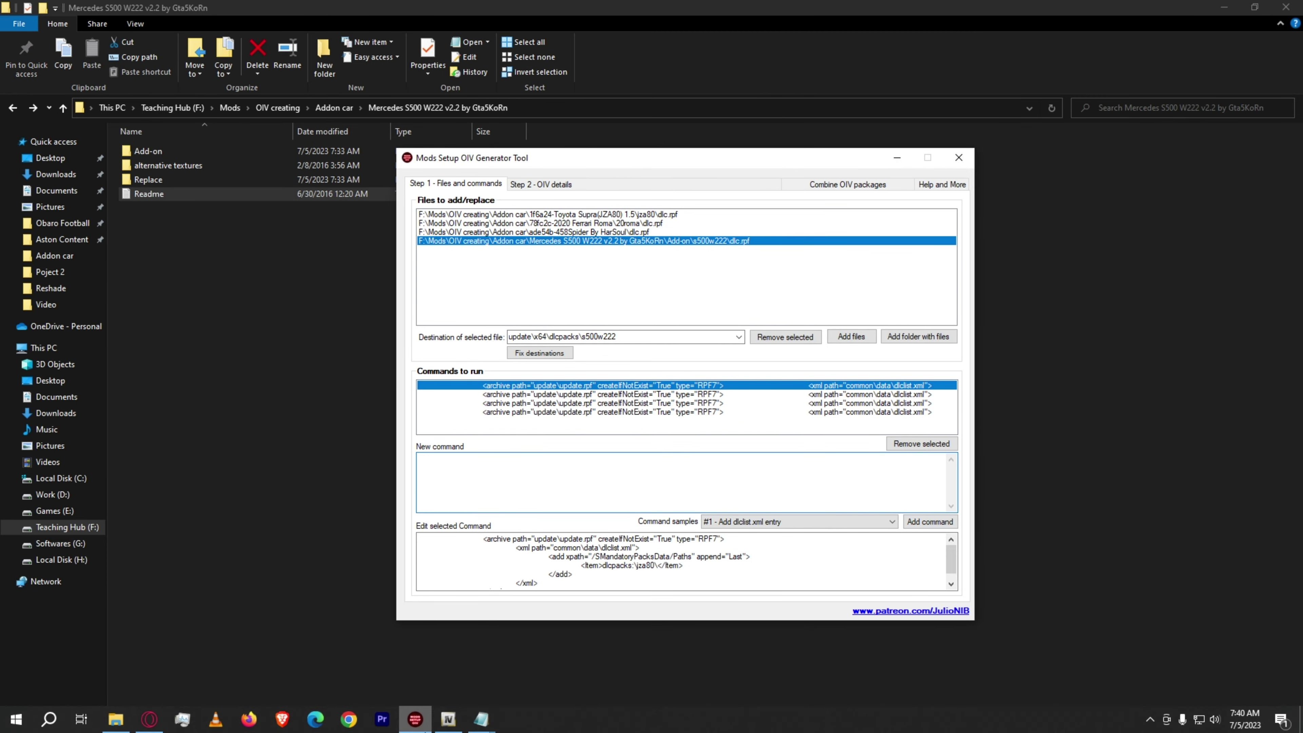
Select the SExtraTitleUpdateMount Item block in the readme.
mouse_move(481, 719)
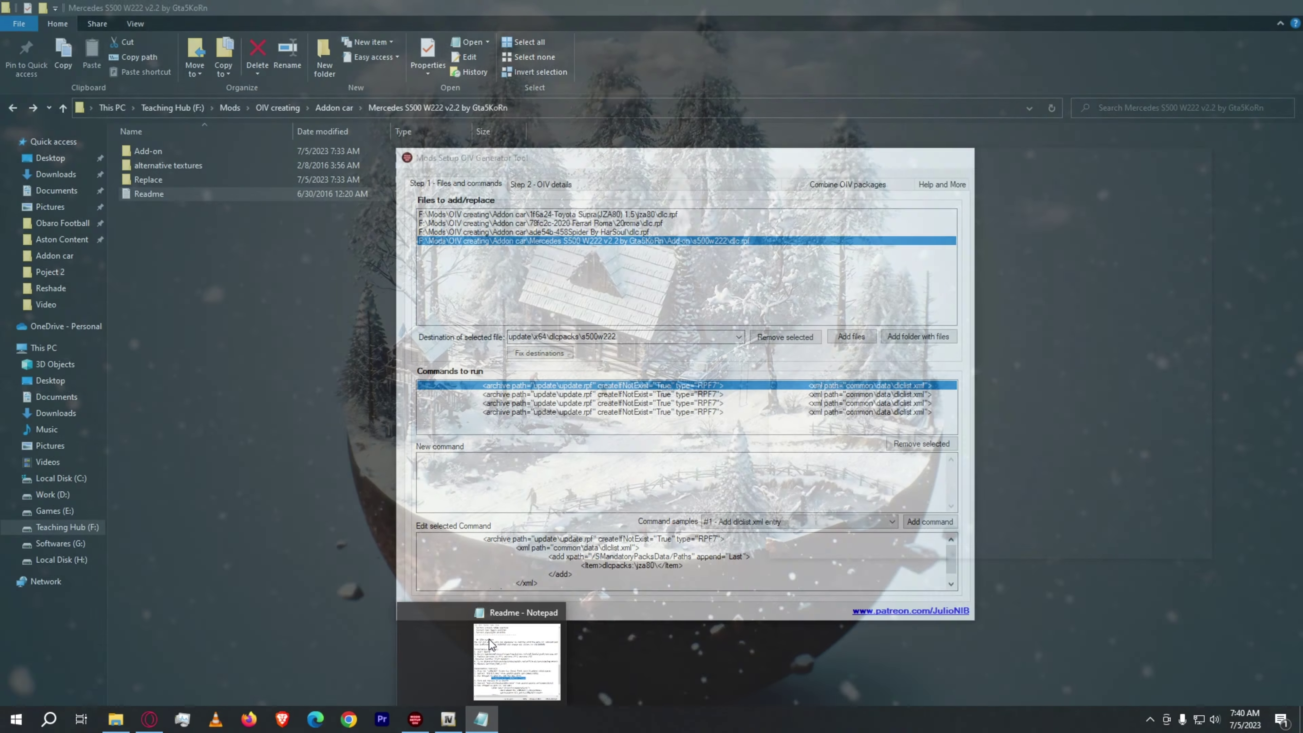
click(488, 640)
mouse_move(899, 458)
mouse_down()
mouse_move(779, 424)
mouse_move(899, 458)
mouse_up()
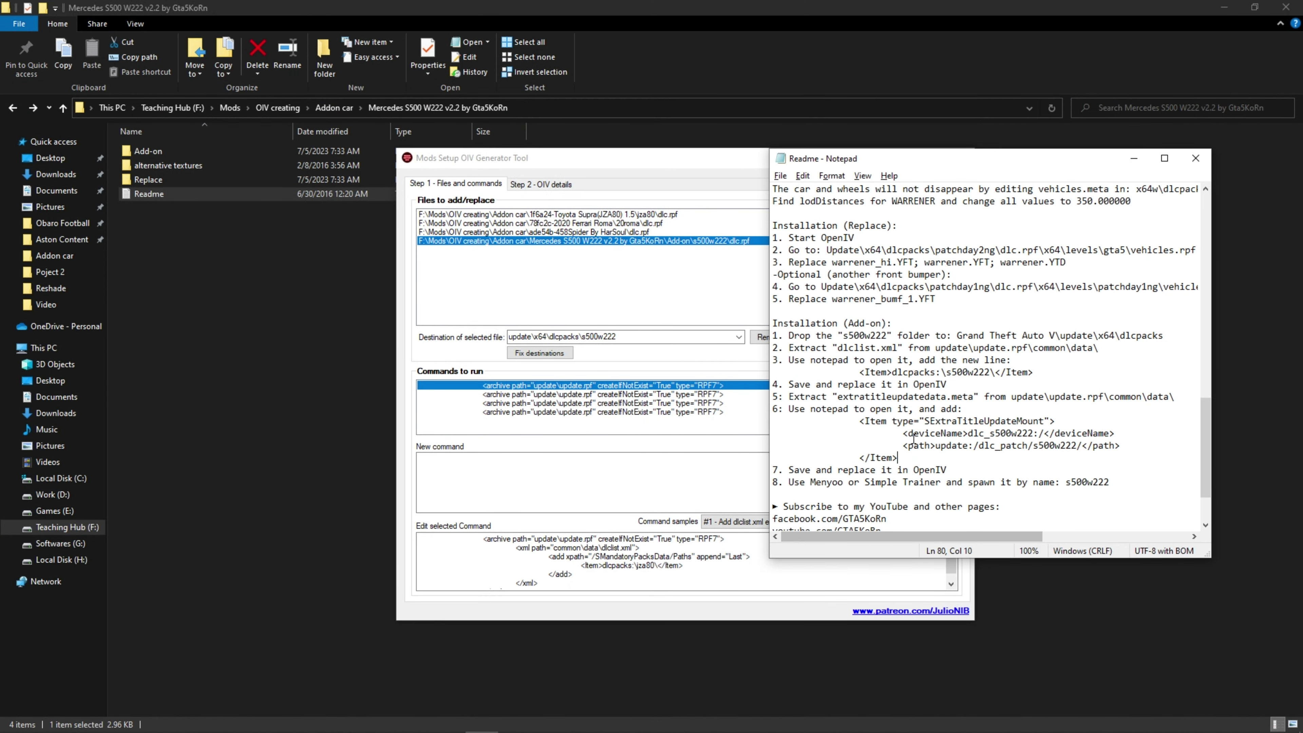
Add a sample command and replace its placeholder with the copied s500w222 deviceName/path mount lines.
mouse_move(566, 703)
click(568, 650)
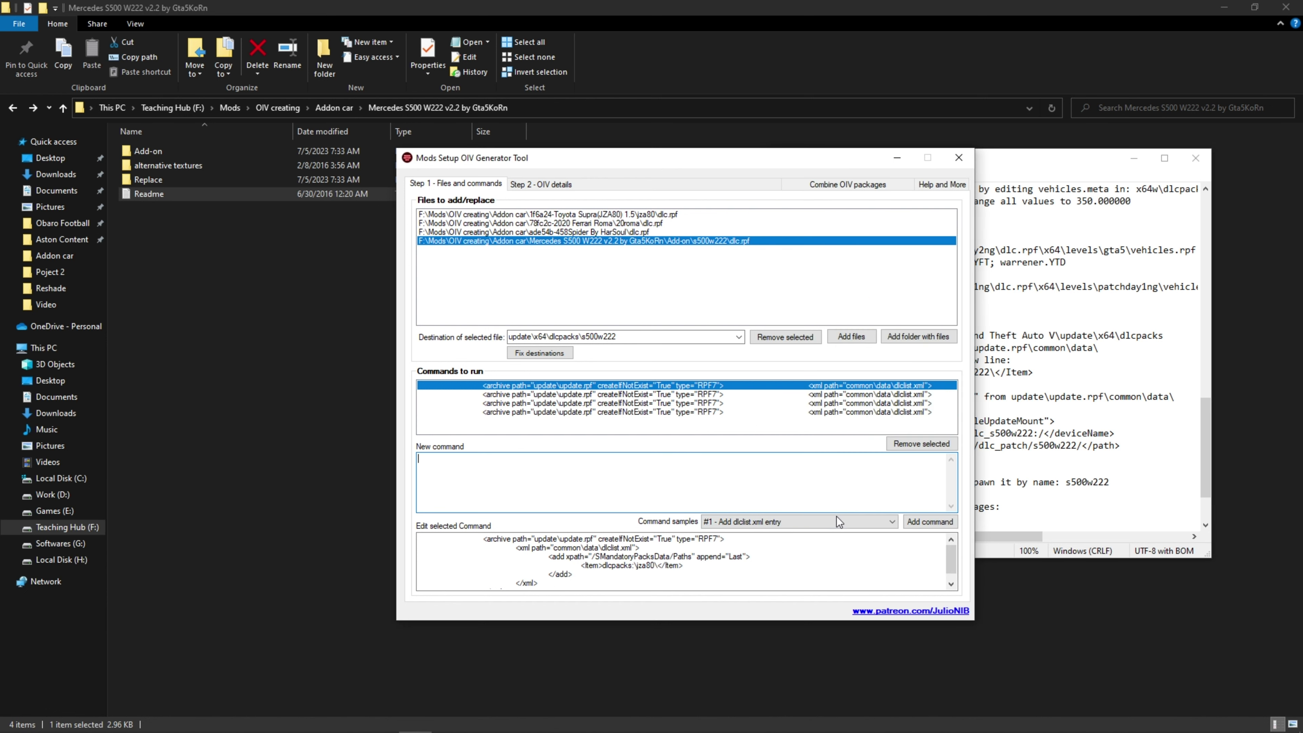
click(839, 522)
click(716, 534)
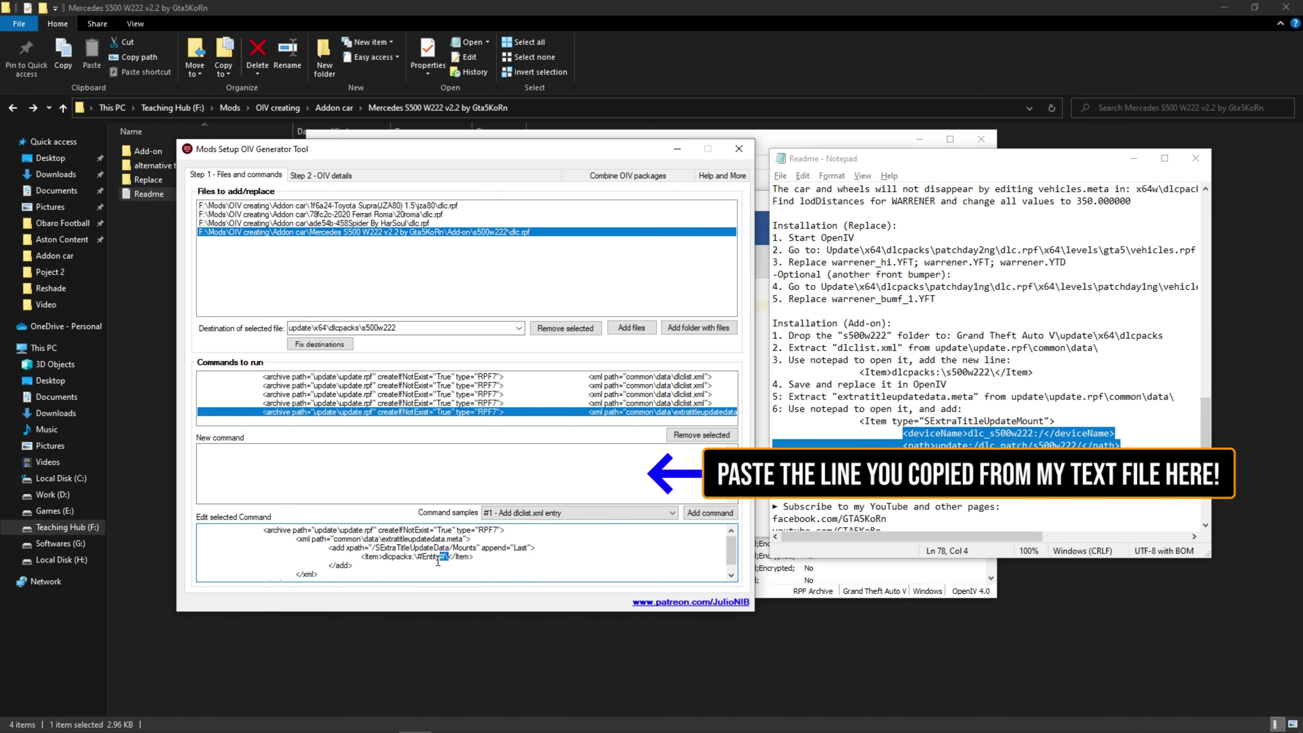
drag(448, 556, 380, 558)
text(<deviceName>dlc_s500w222:/</deviceName> <path>update:/dlc_patch/s500w222/</path>)
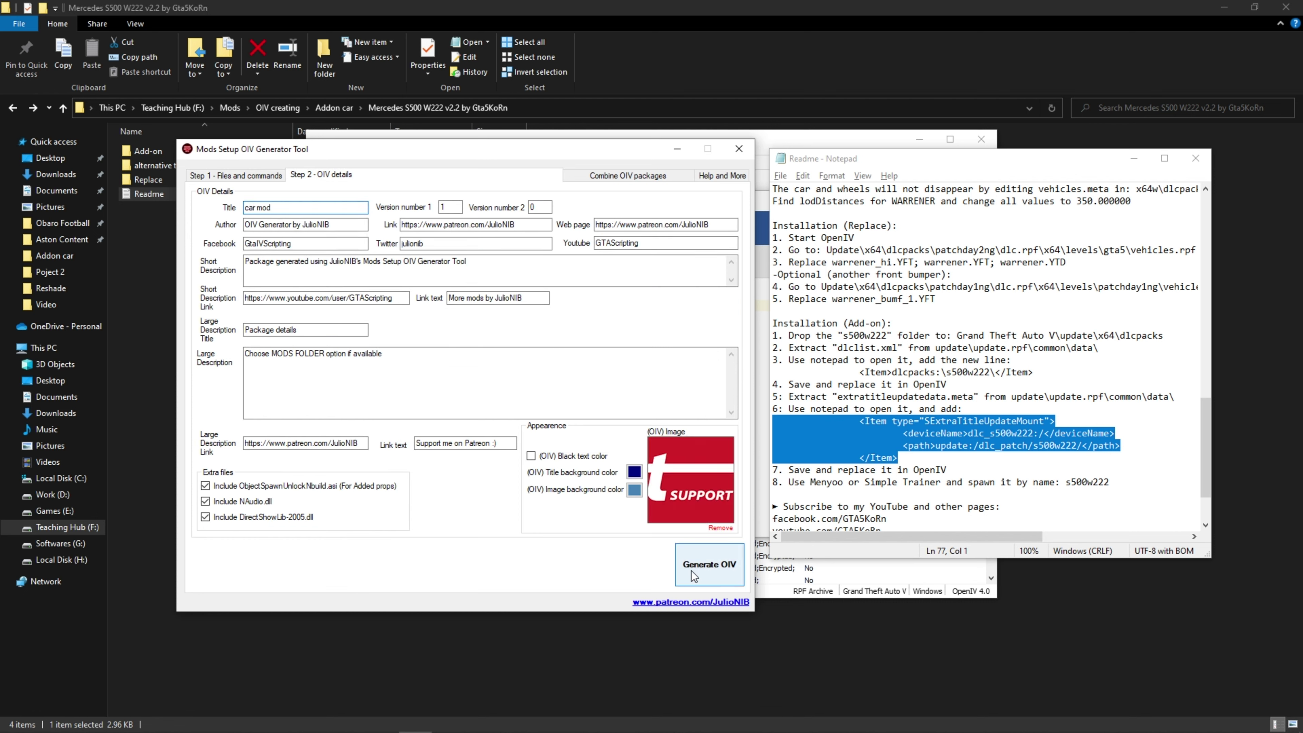
Generate the 'car mod' OIV package and confirm the Done message.
click(691, 570)
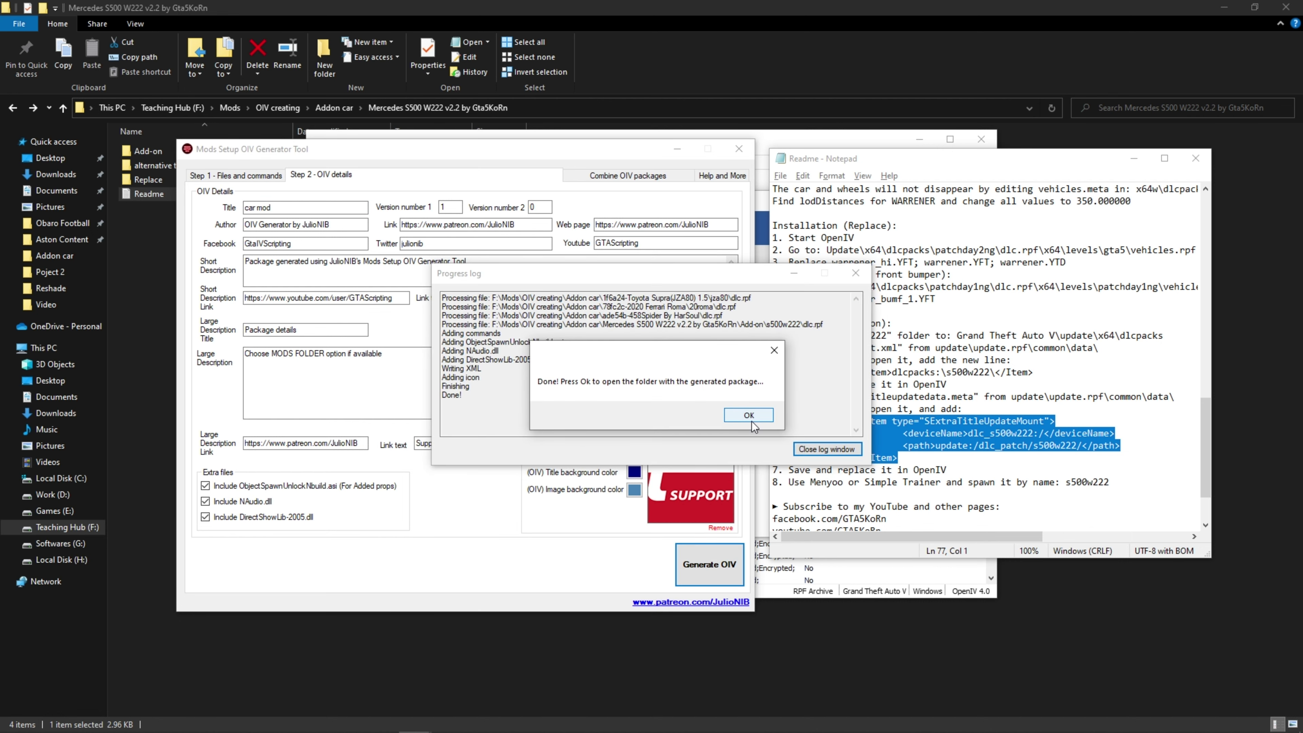
click(750, 420)
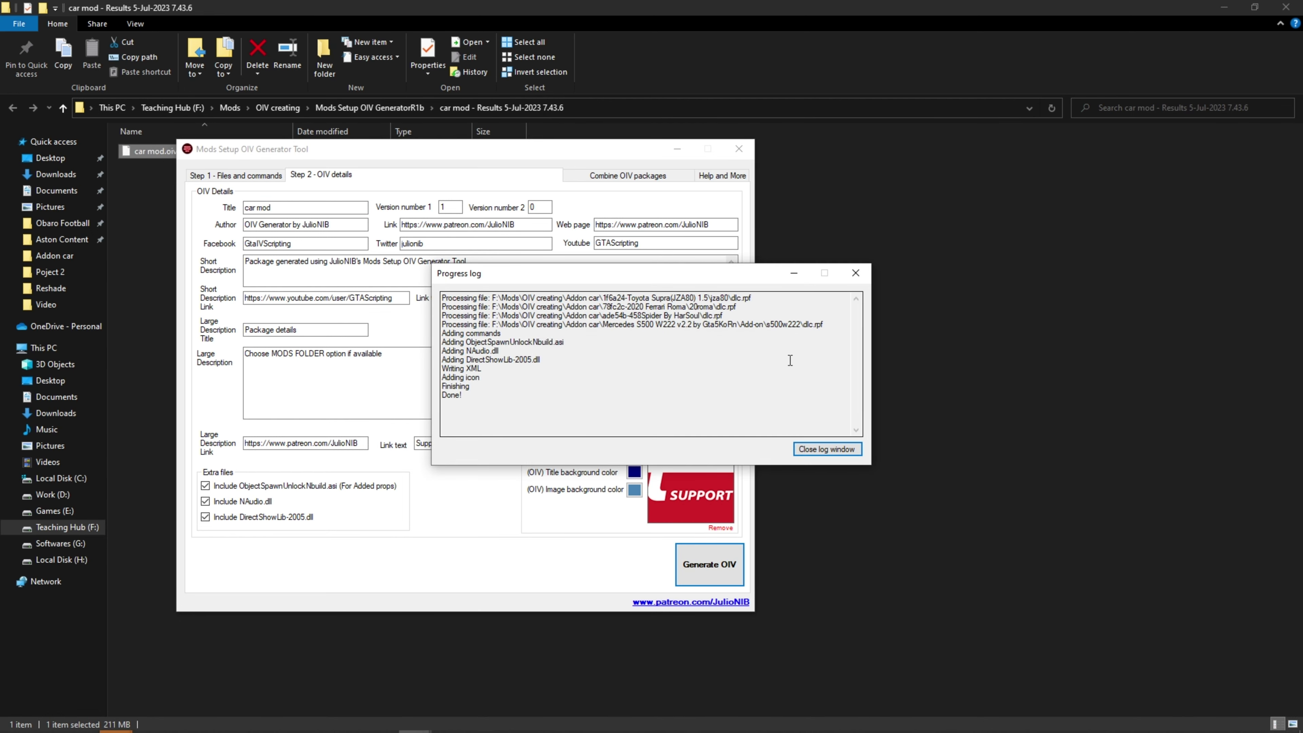
Close the progress log and generator tool, then open the car mod - Results folder.
click(856, 272)
click(739, 149)
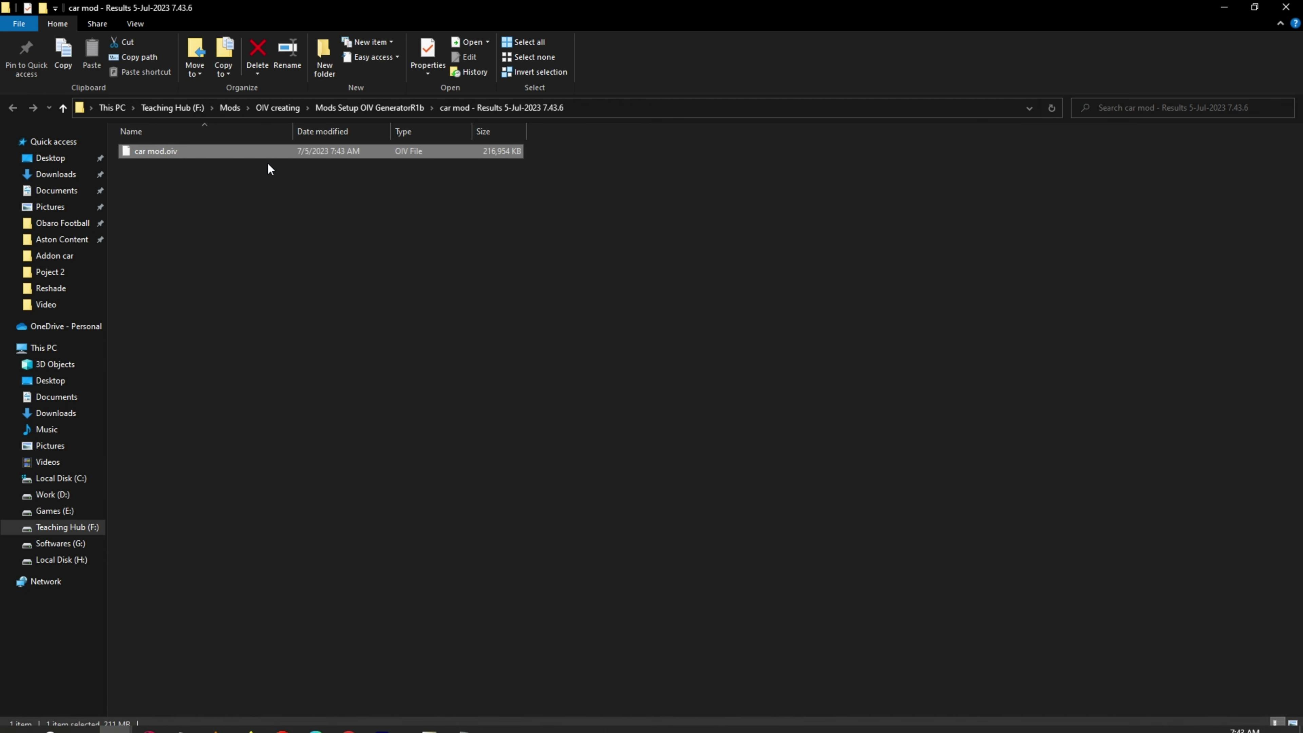
click(461, 228)
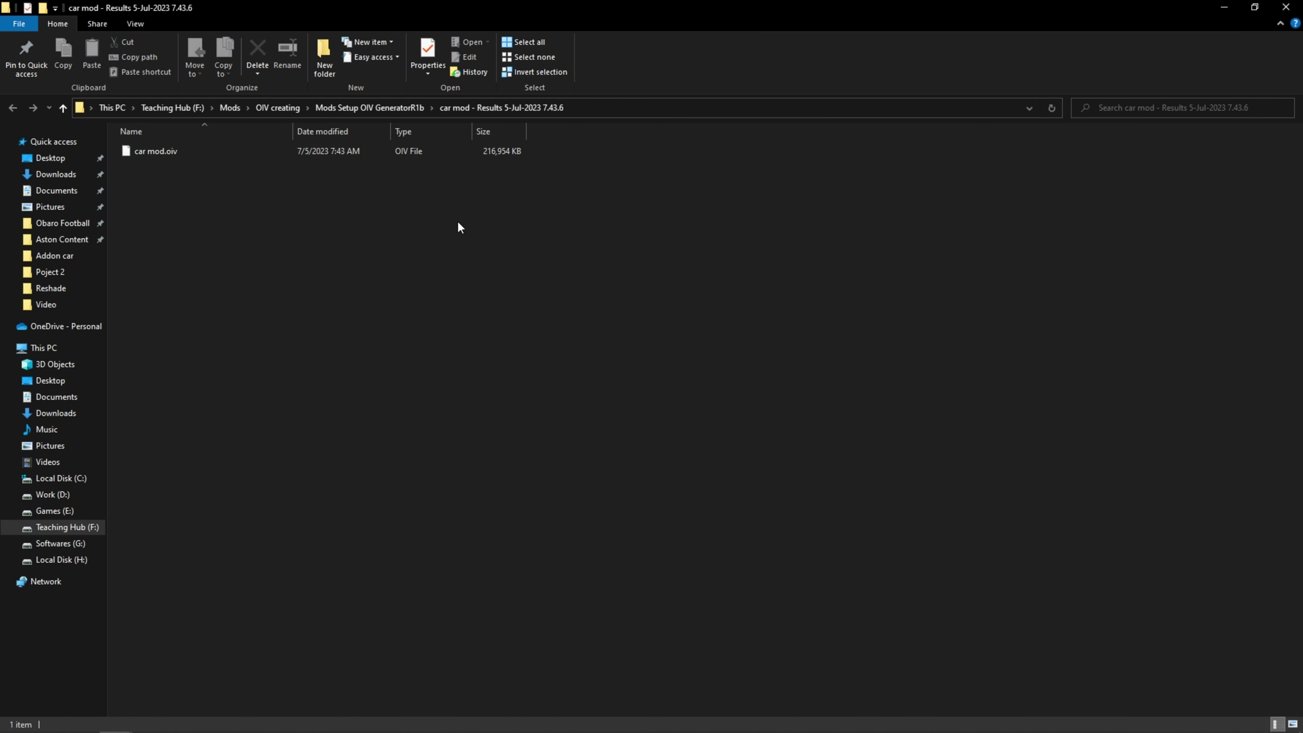
click(369, 108)
click(191, 193)
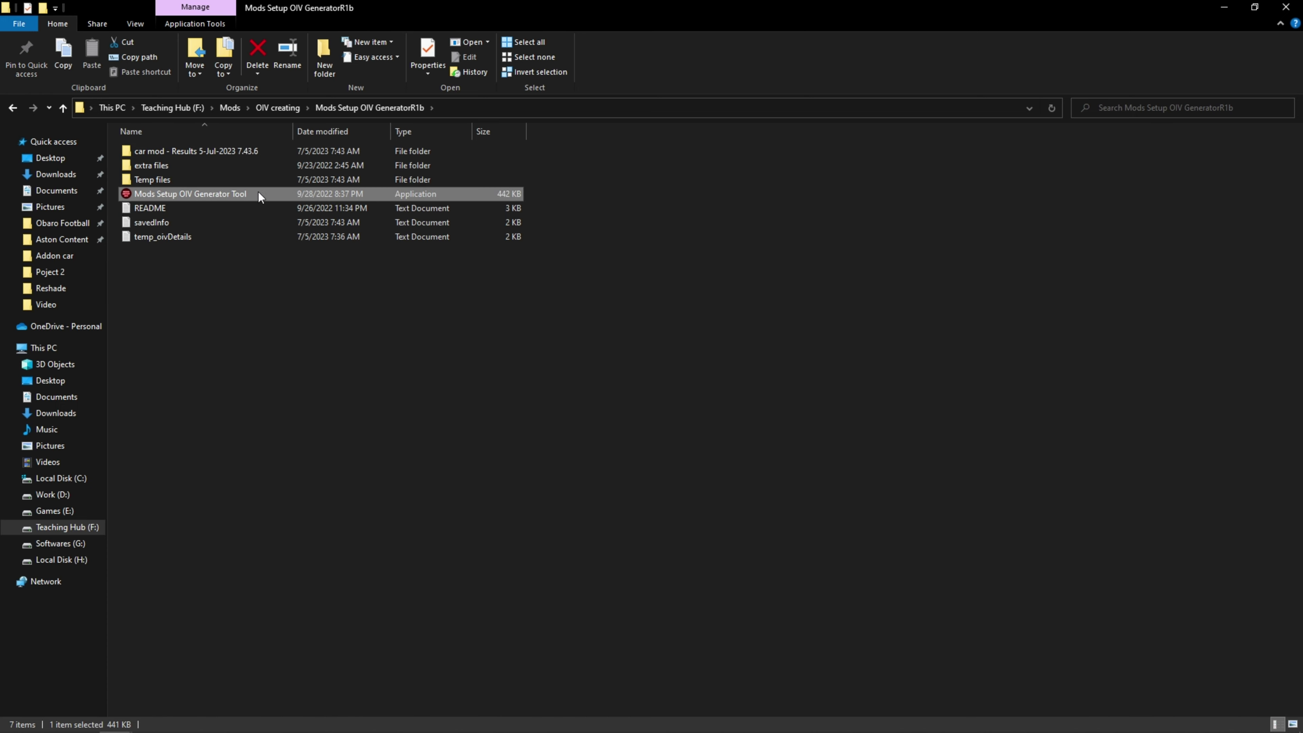
double_click(190, 152)
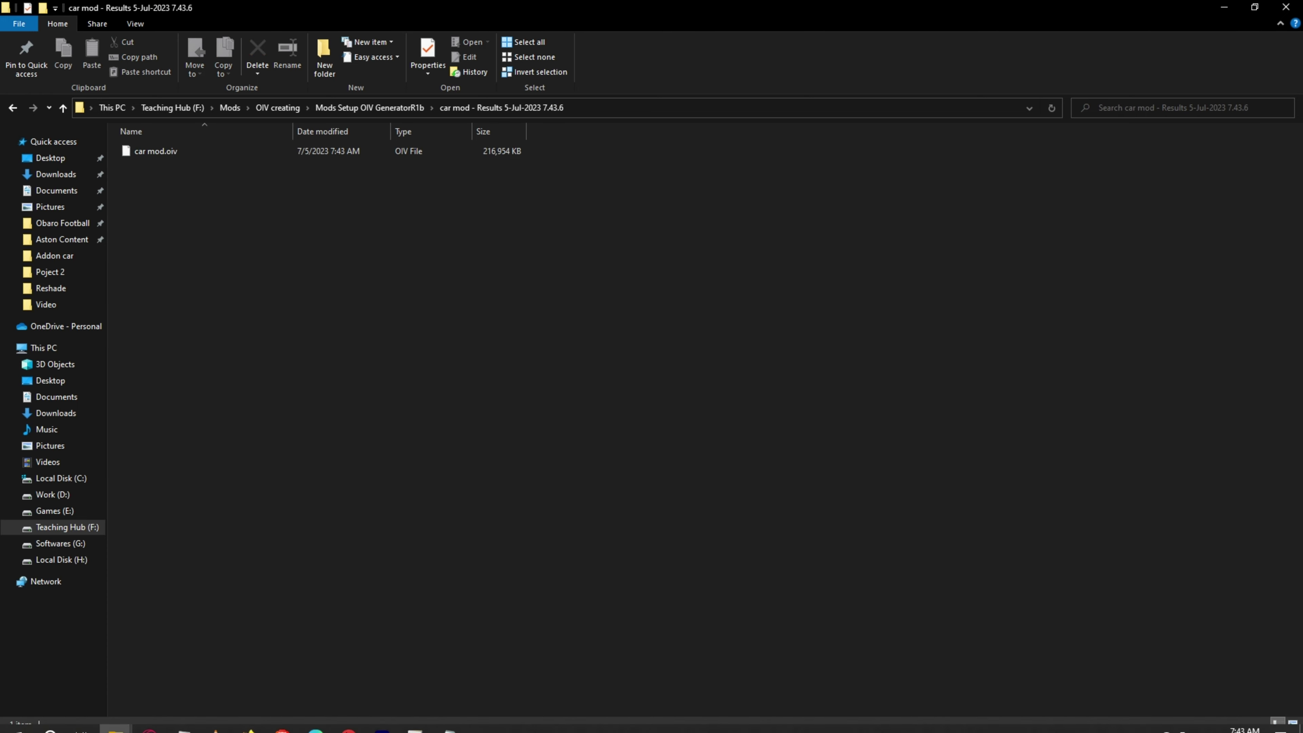
Close the leftover extratitleupdatedata editor and switch OpenIV into edit mode.
mouse_move(414, 719)
click(542, 613)
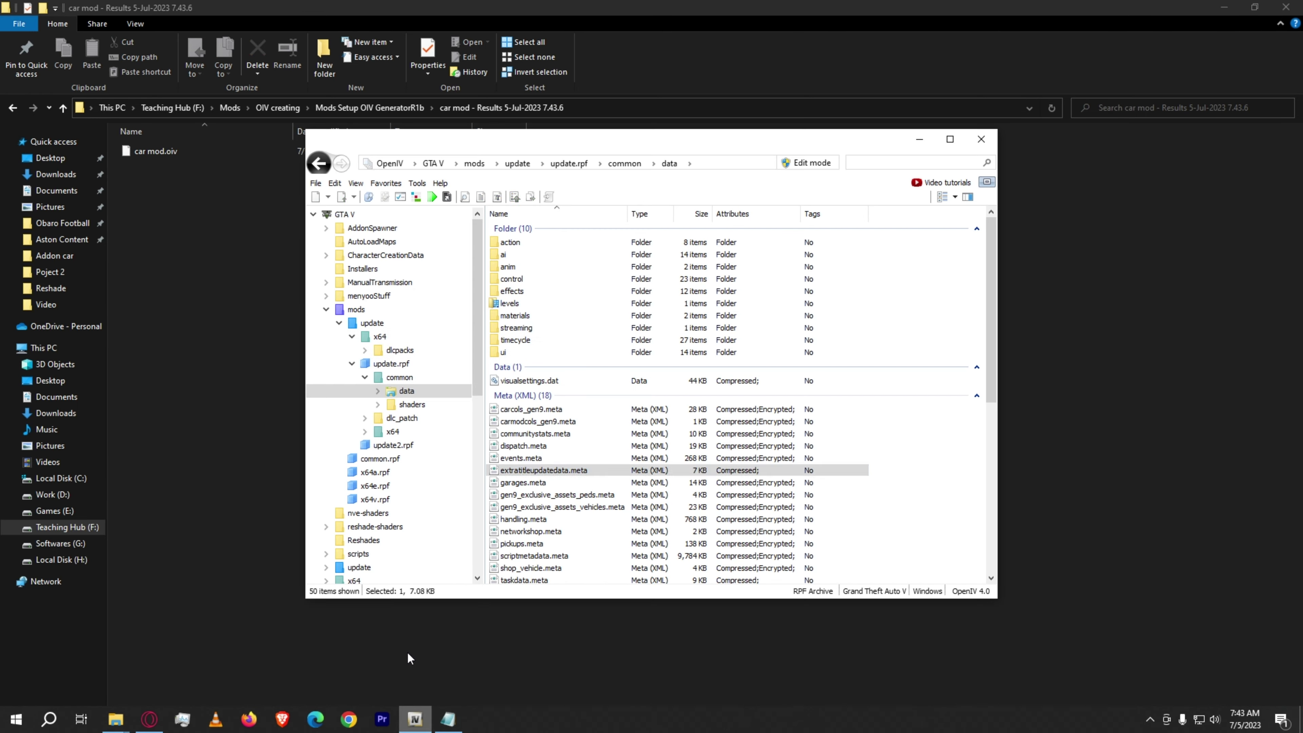
click(808, 163)
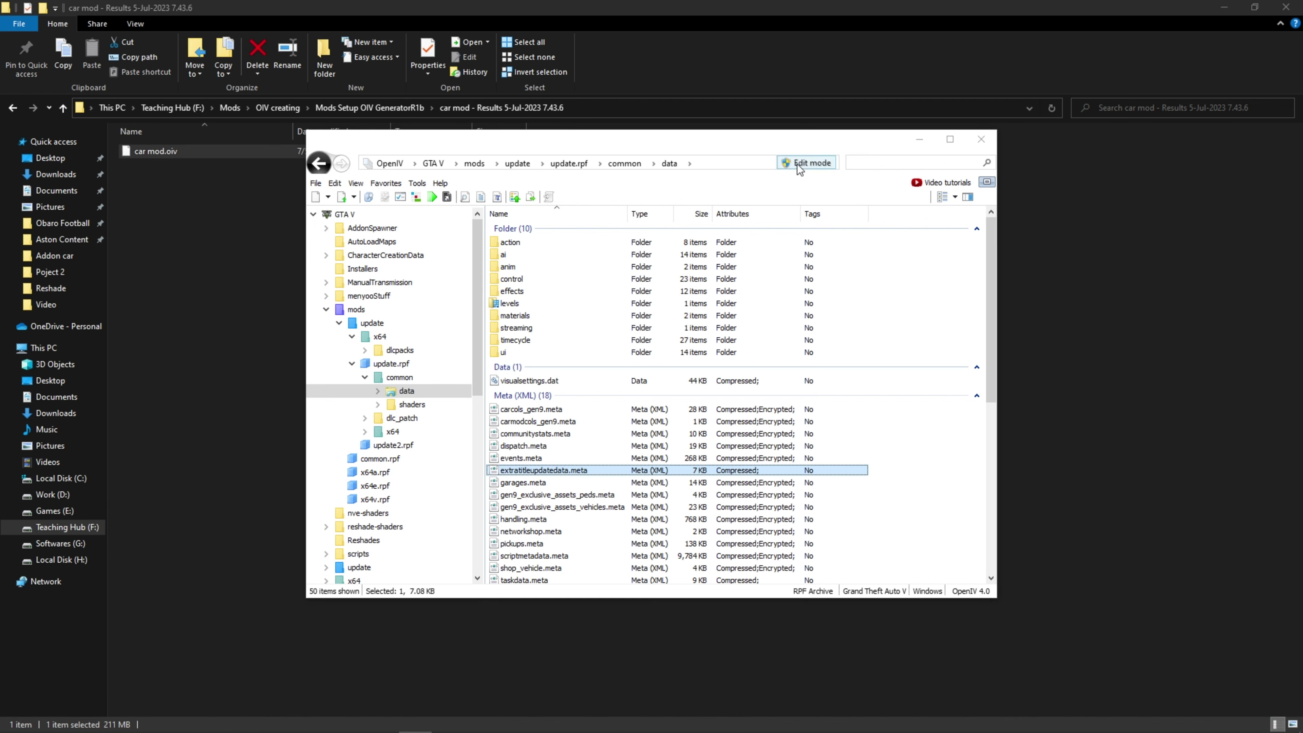
click(698, 418)
Install the car mod.oiv package into the mods folder.
drag(190, 151, 789, 248)
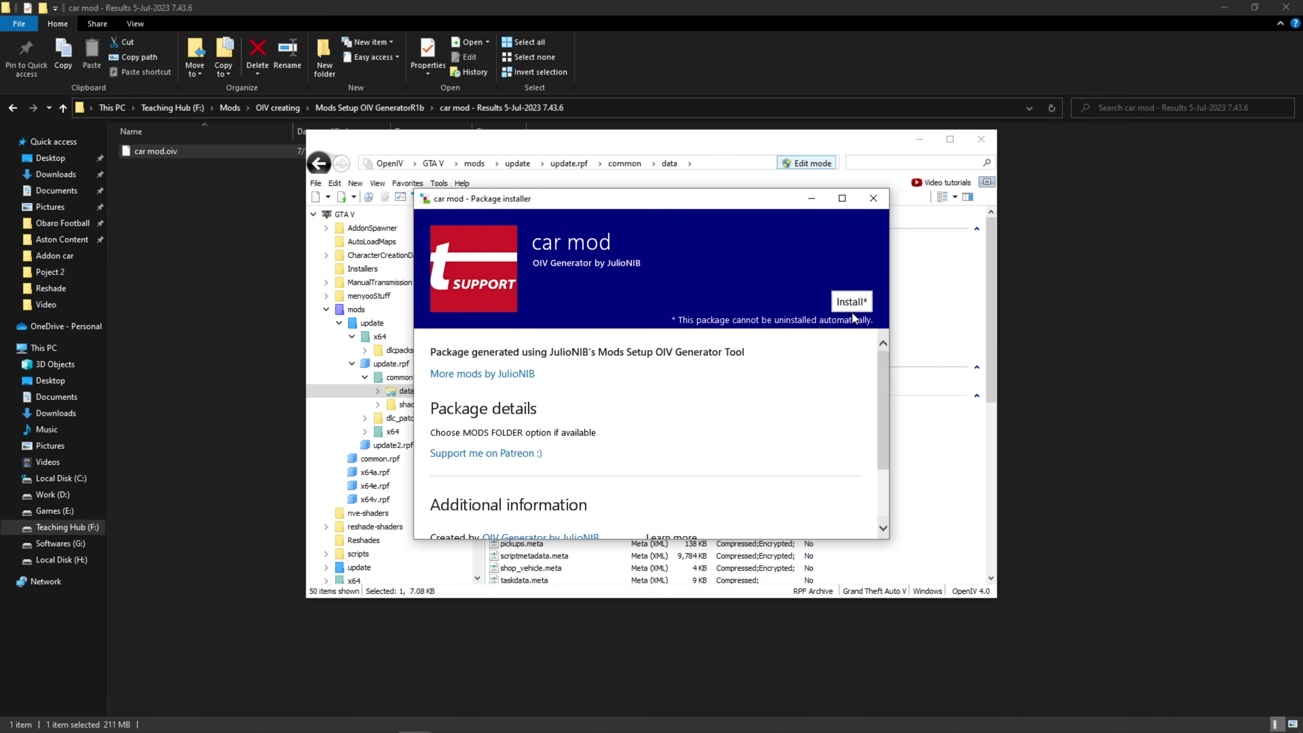
click(852, 302)
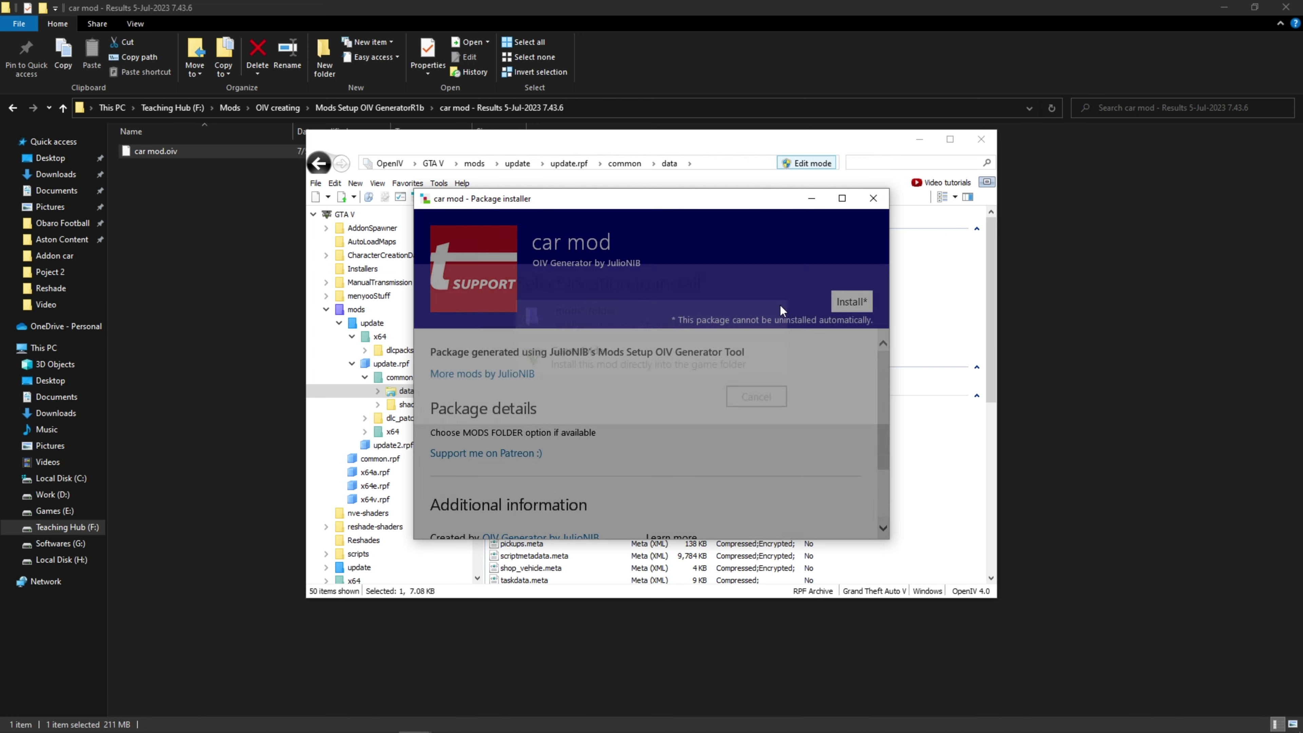
click(613, 346)
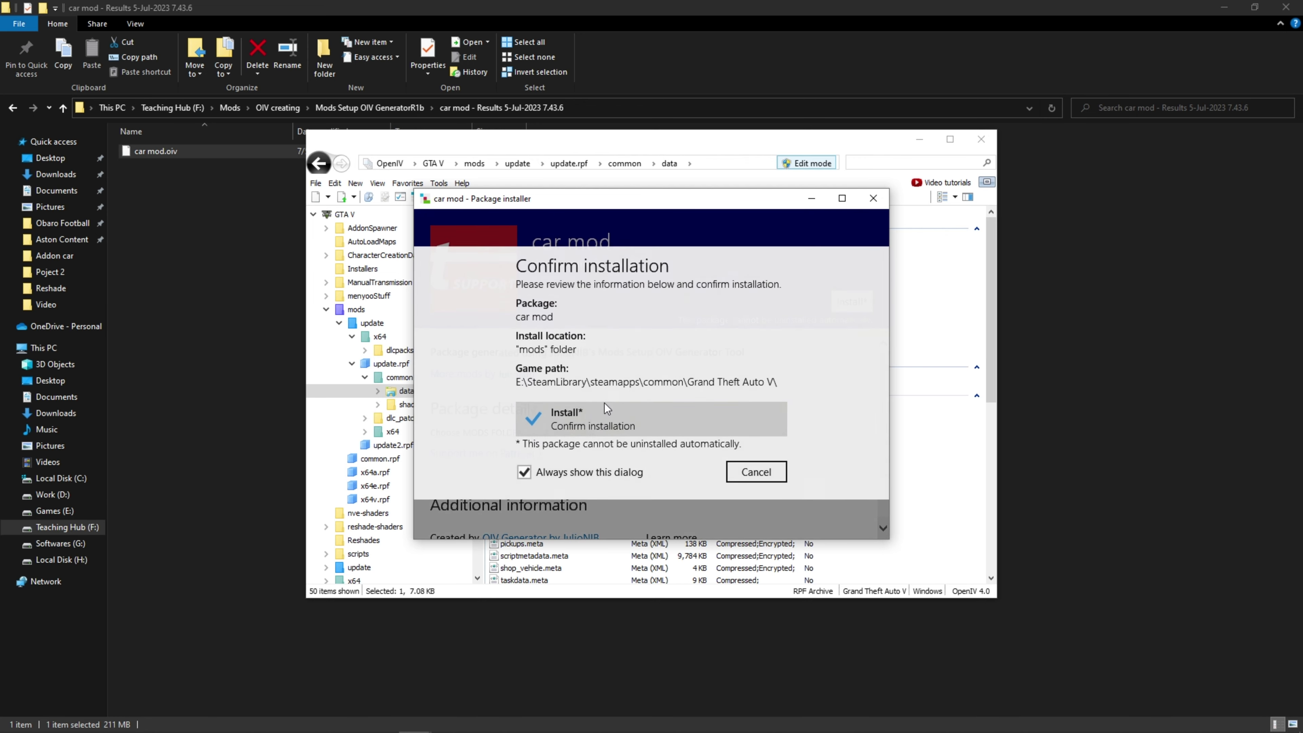
click(606, 424)
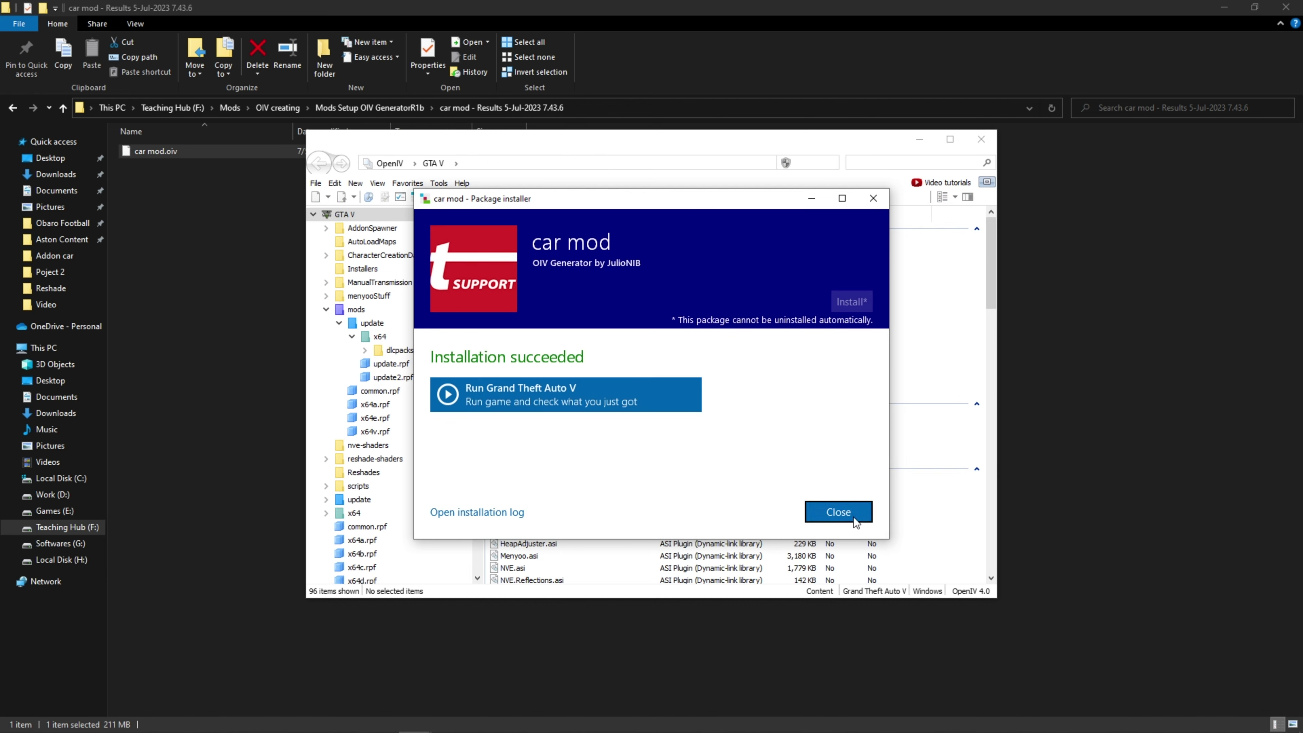
Dismiss the success message and browse to mods\update\x64\dlcpacks.
click(838, 513)
double_click(511, 316)
double_click(510, 243)
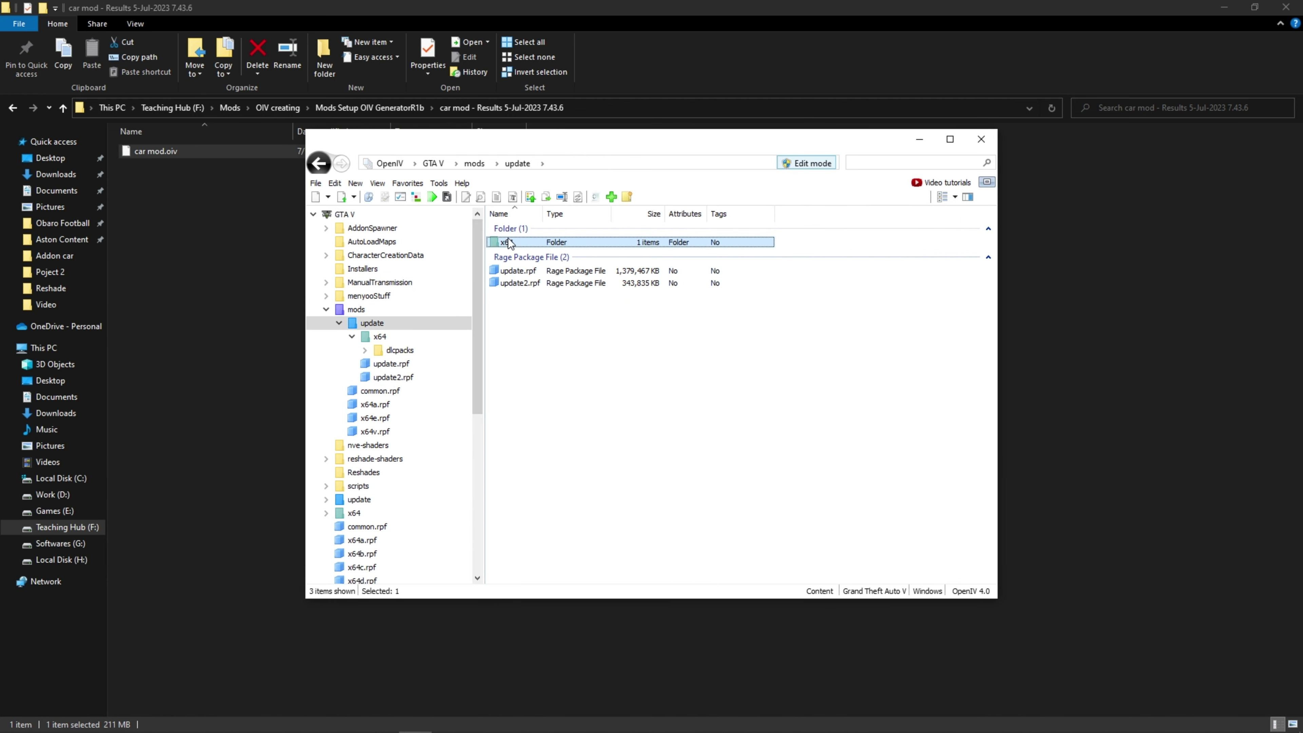
double_click(510, 242)
double_click(513, 242)
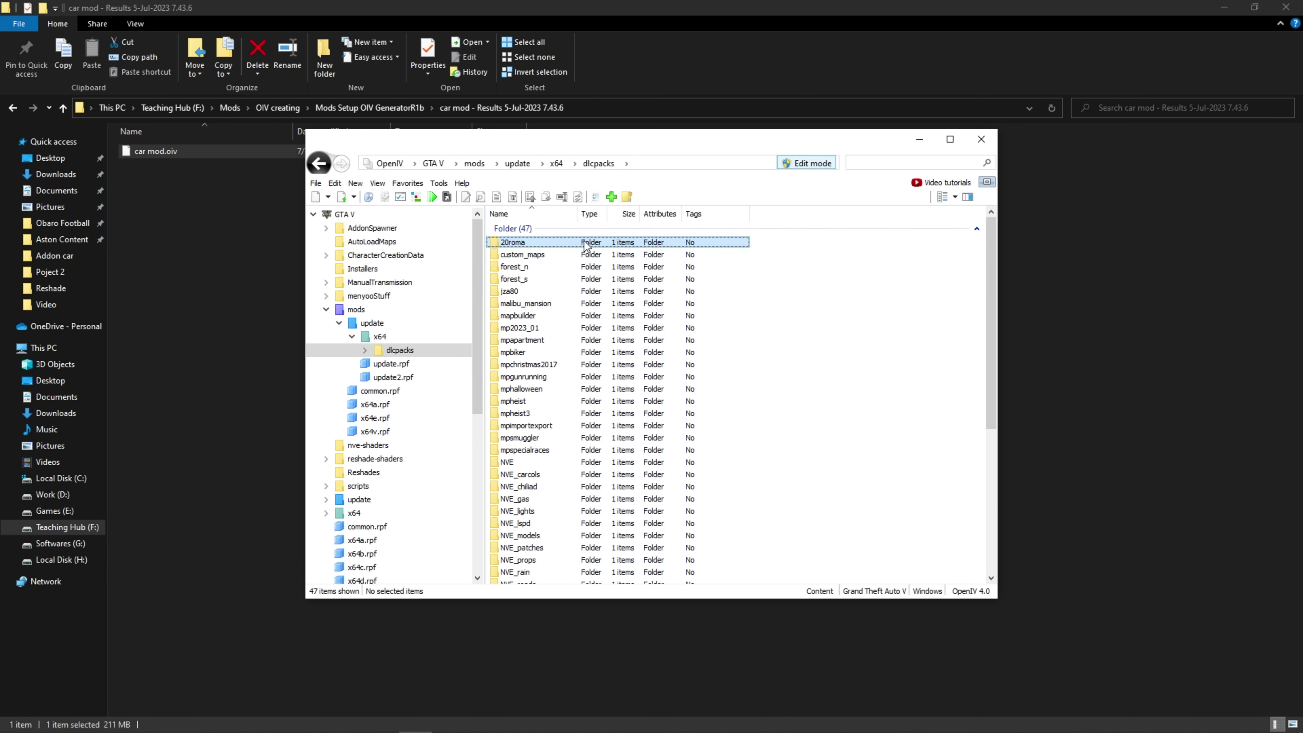
Locate the jza80 folder and the newly installed s500w222 folder in dlcpacks.
click(523, 293)
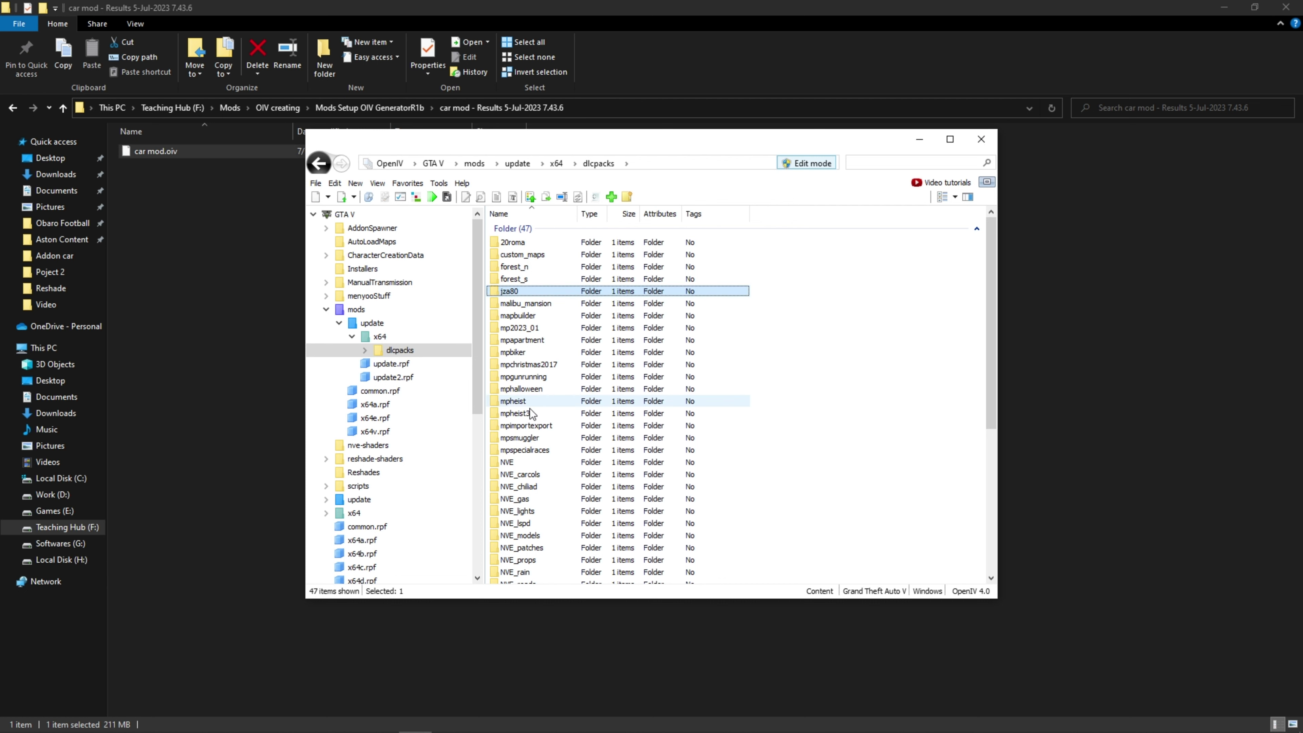
scroll(534, 508, down, 4)
scroll(536, 555, down, 3)
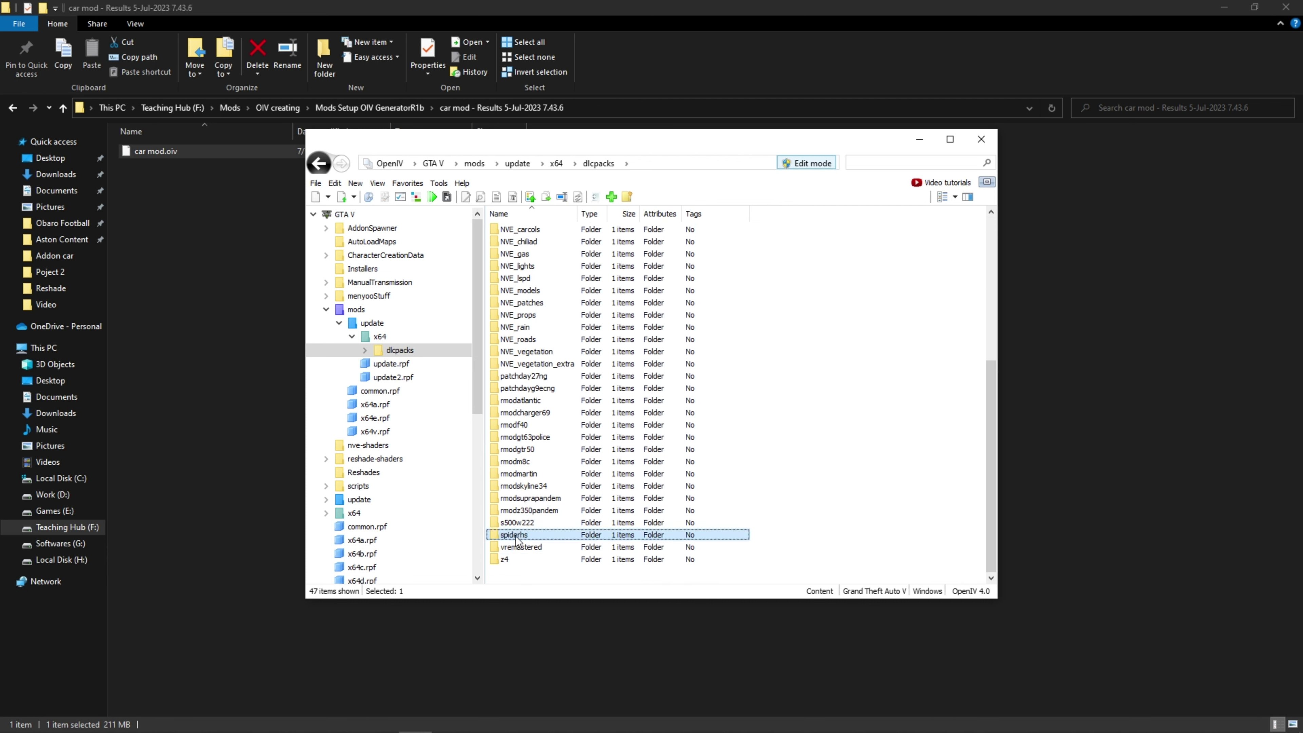
click(531, 523)
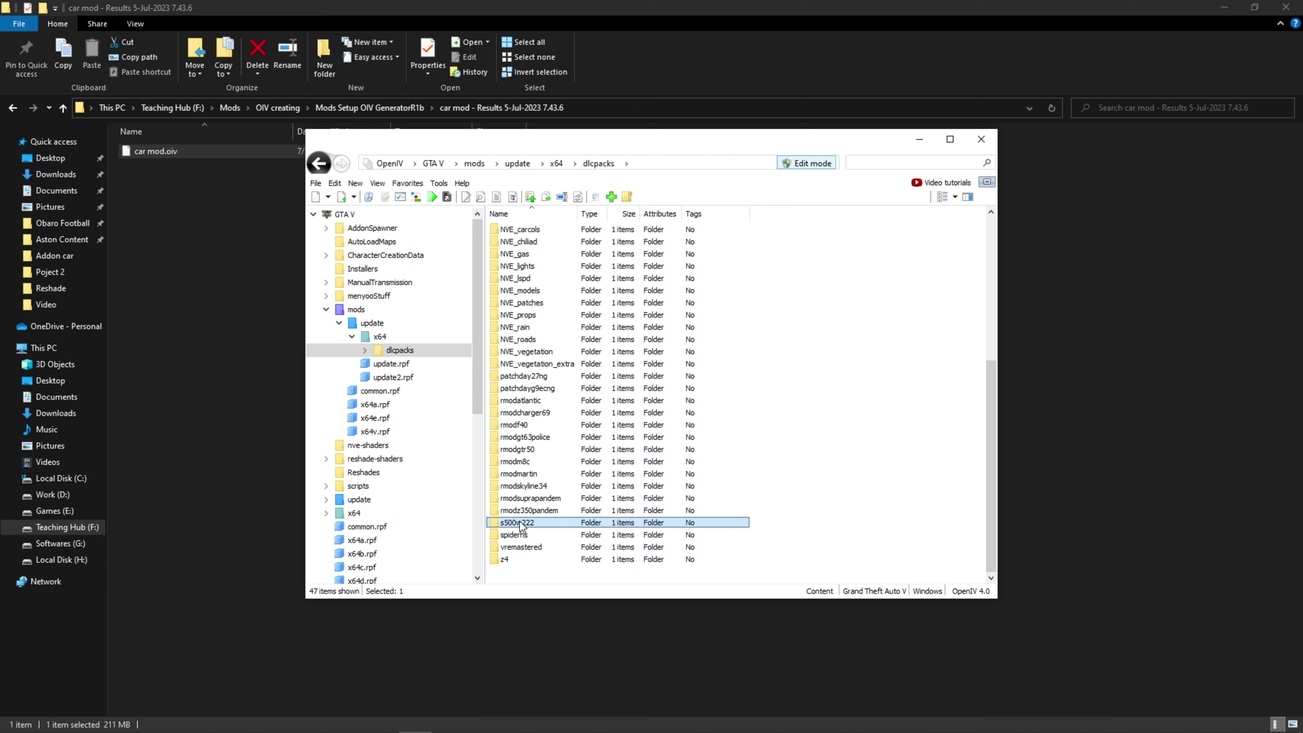
Navigate from the update folder into update.rpf\common\data.
click(519, 163)
double_click(532, 270)
double_click(513, 241)
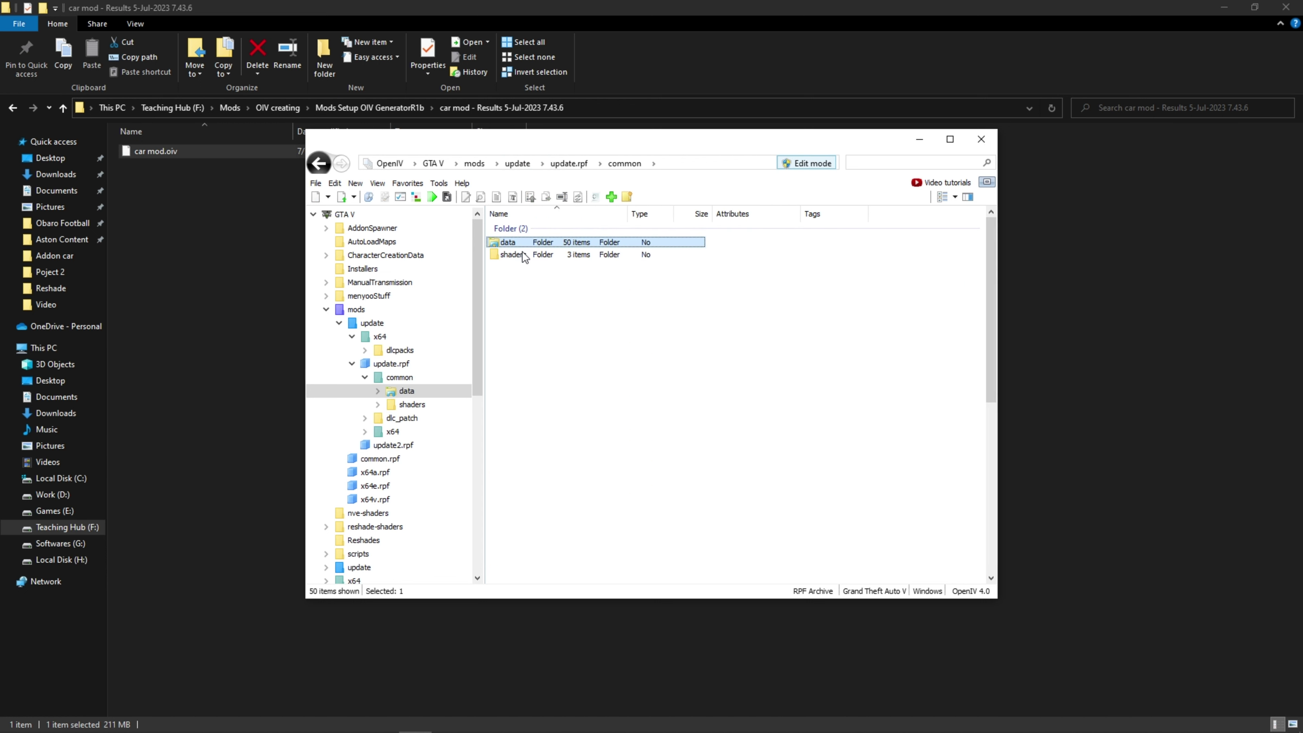
double_click(511, 242)
scroll(564, 462, down, 10)
Open dlclist.xml in the editor to check for the s500w222 entry, then close it.
right_click(522, 350)
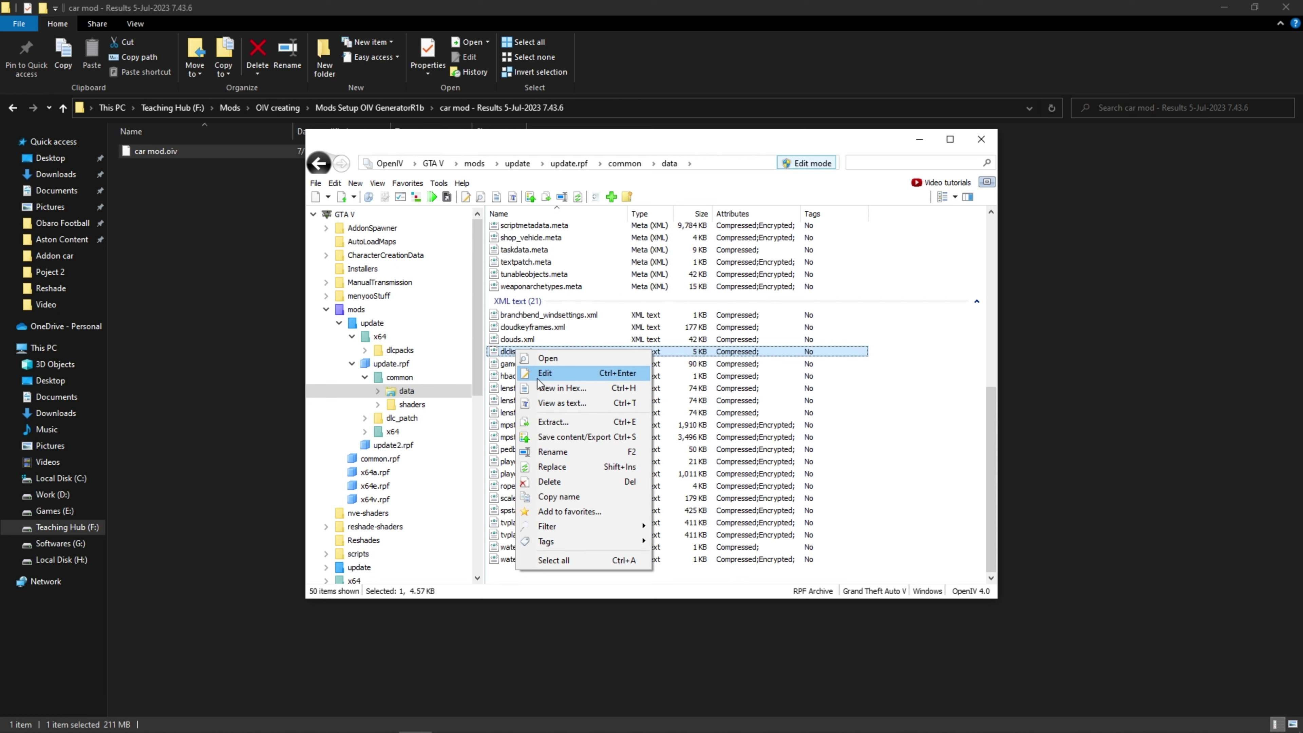
click(538, 372)
scroll(707, 476, down, 20)
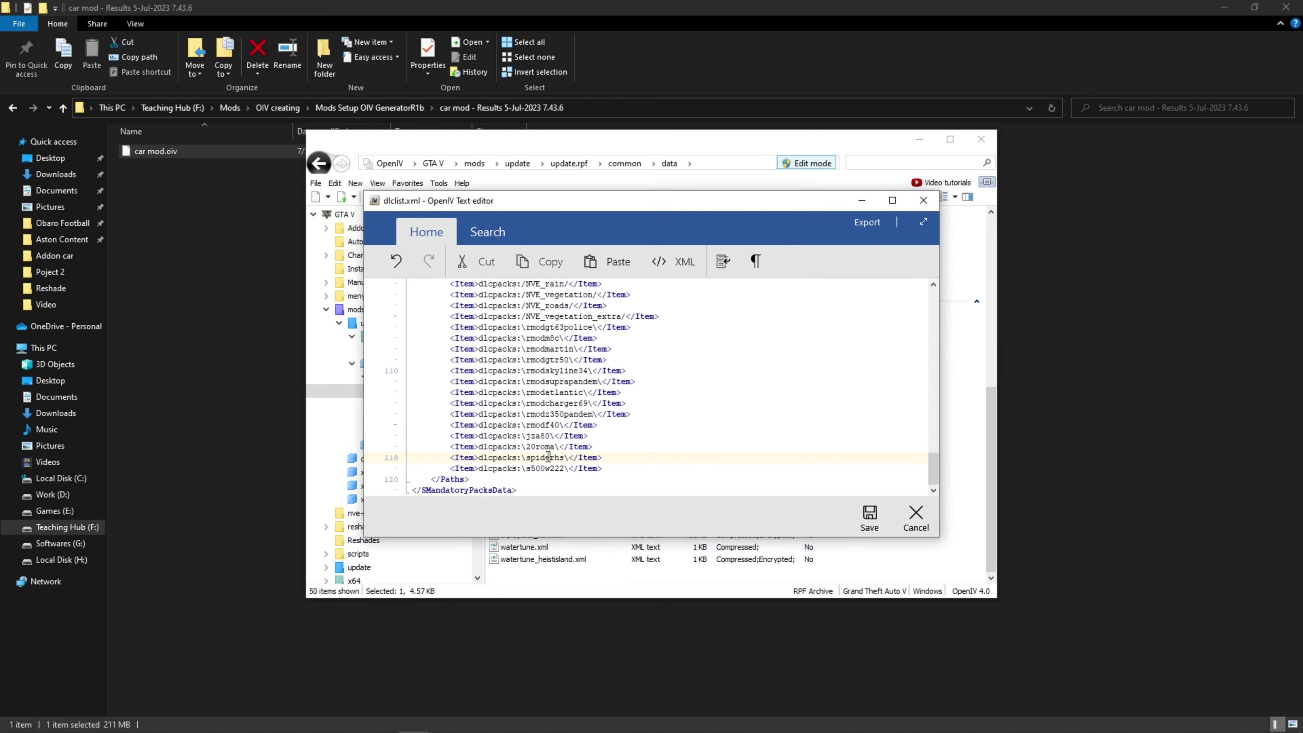
click(923, 200)
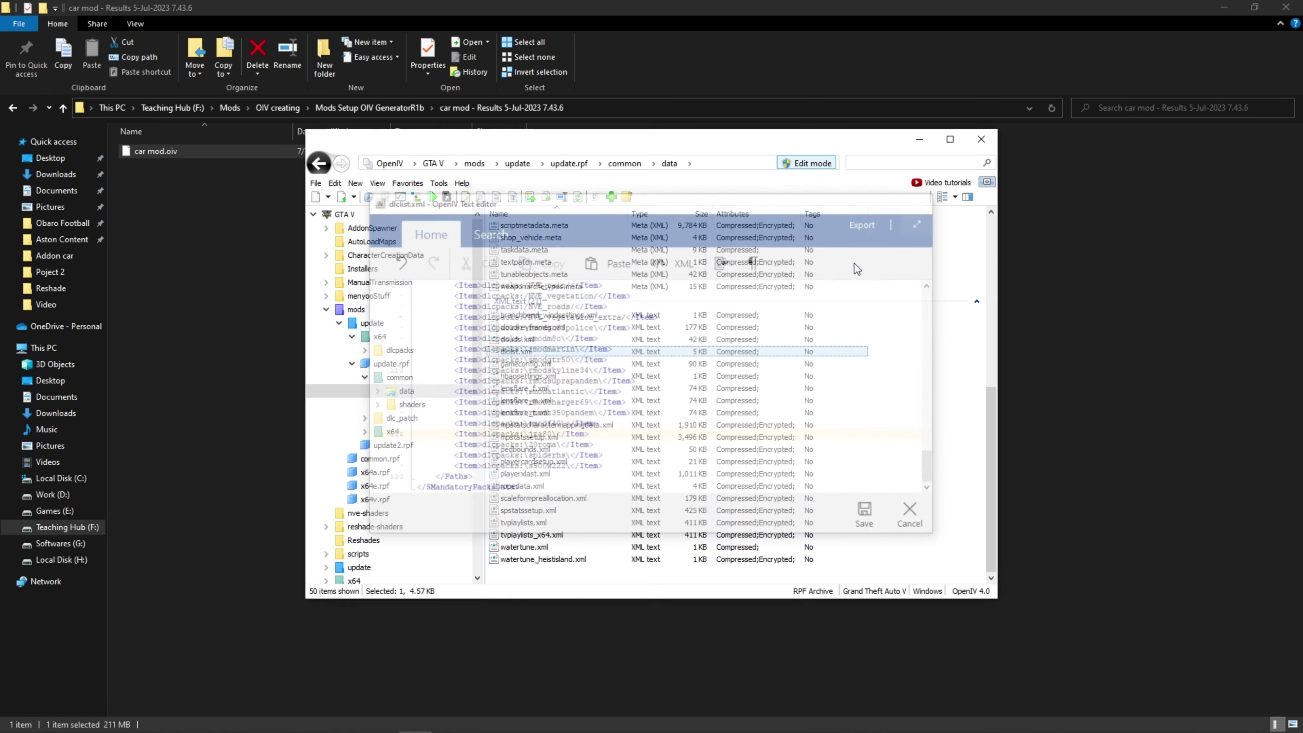
Open extratitleupdatedata.meta and scroll to its dlc_s500w222 mount entry at the end.
scroll(560, 316, up, 5)
right_click(559, 314)
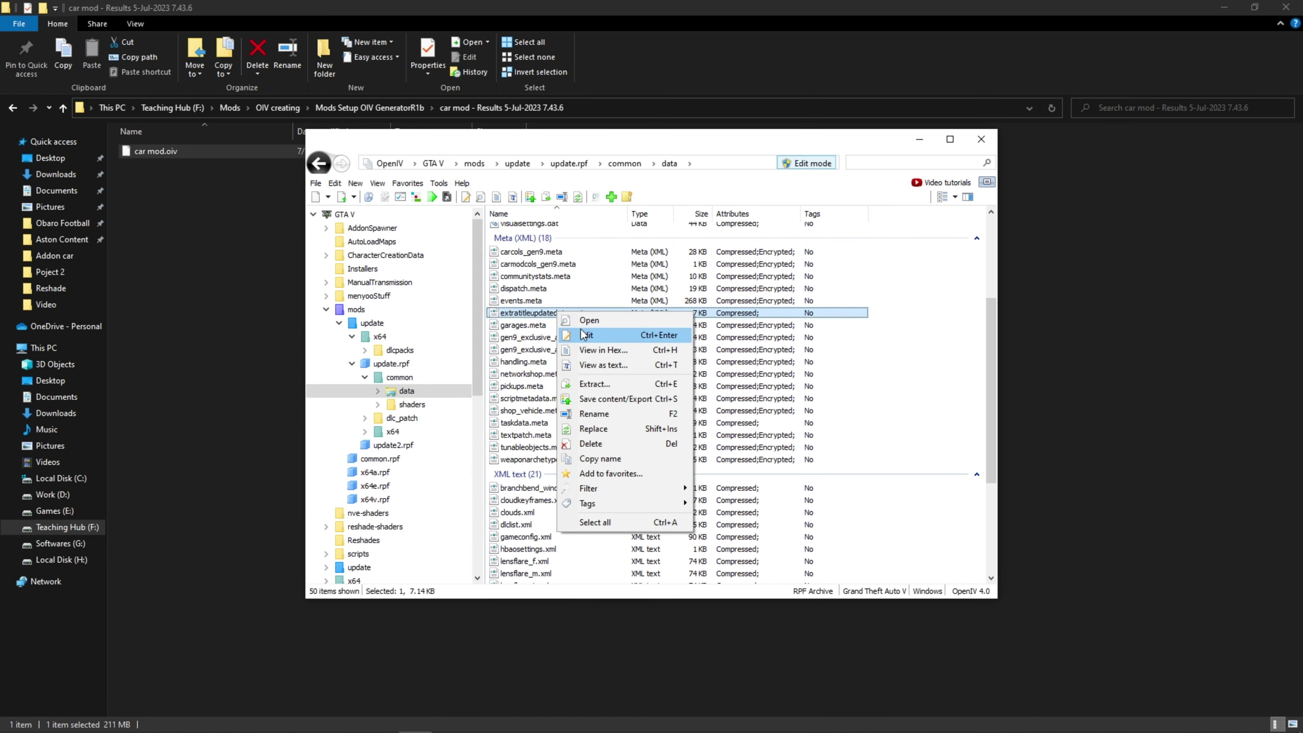
click(611, 254)
drag(933, 357, 924, 485)
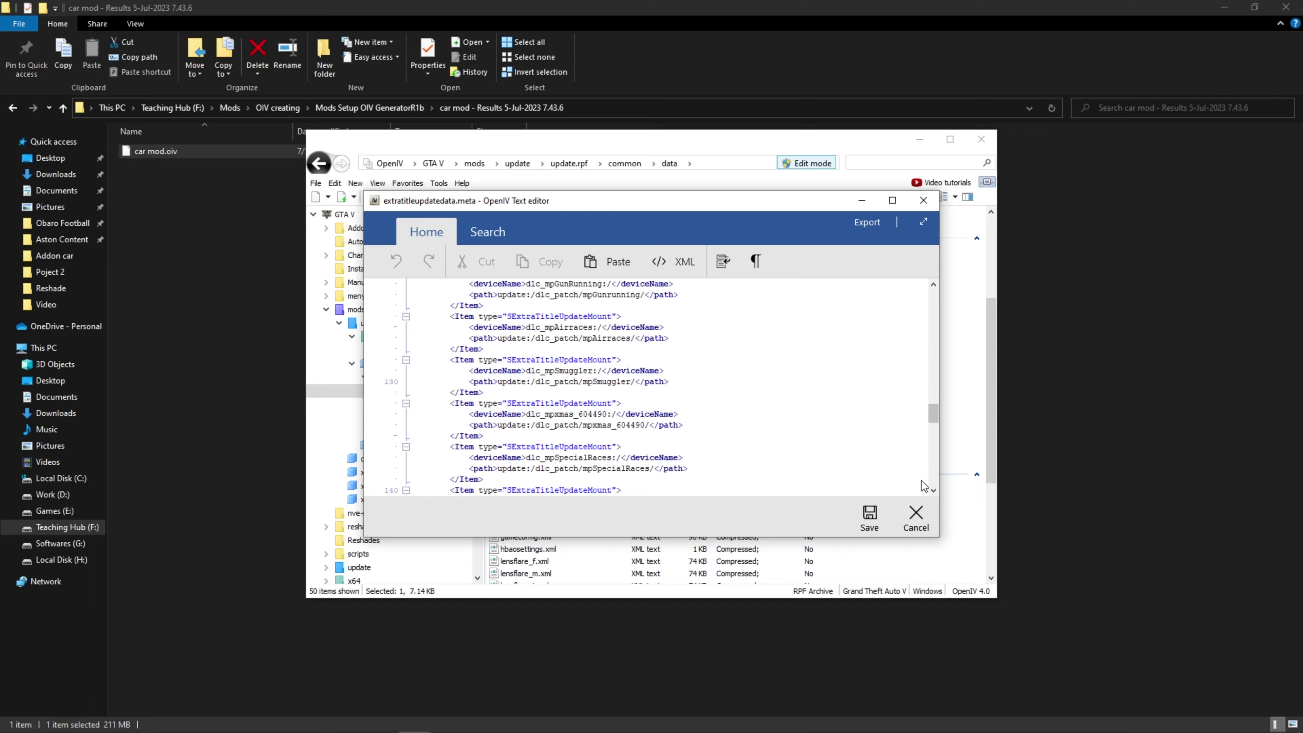
drag(932, 434, 933, 480)
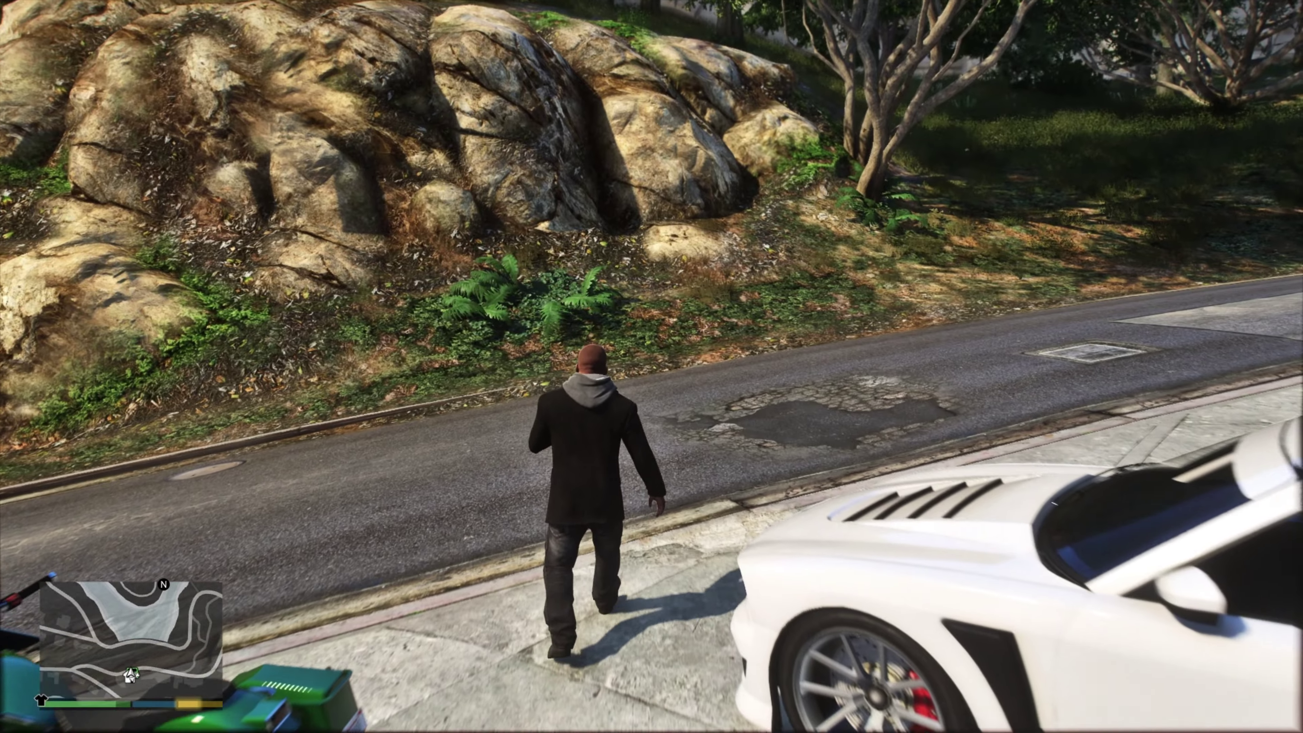
Spawn the 20roma add-on car from the vehicle search menu.
key(F5)
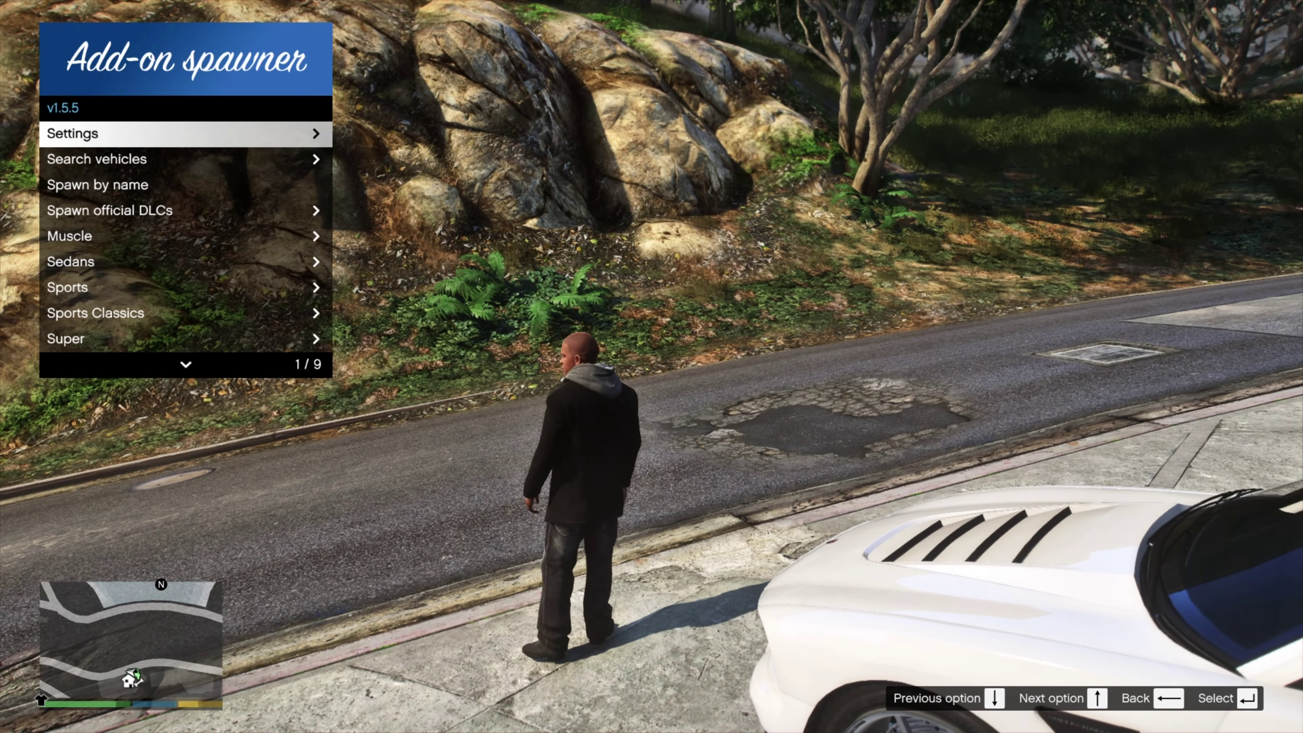
key(Down)
key(Return)
key(Down)
key(Down)
key(Return)
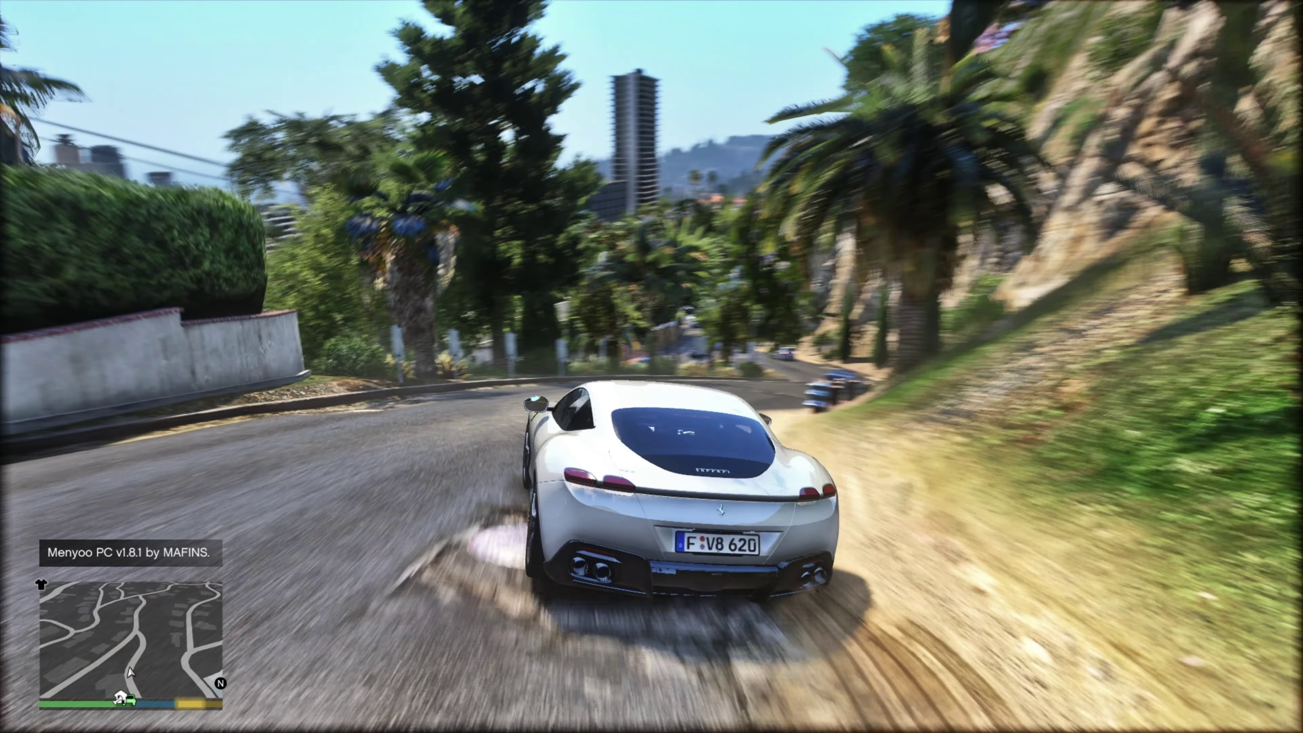
Spawn the 458spider car, close the menu and drive it with the radio on.
key(F8)
key(Return)
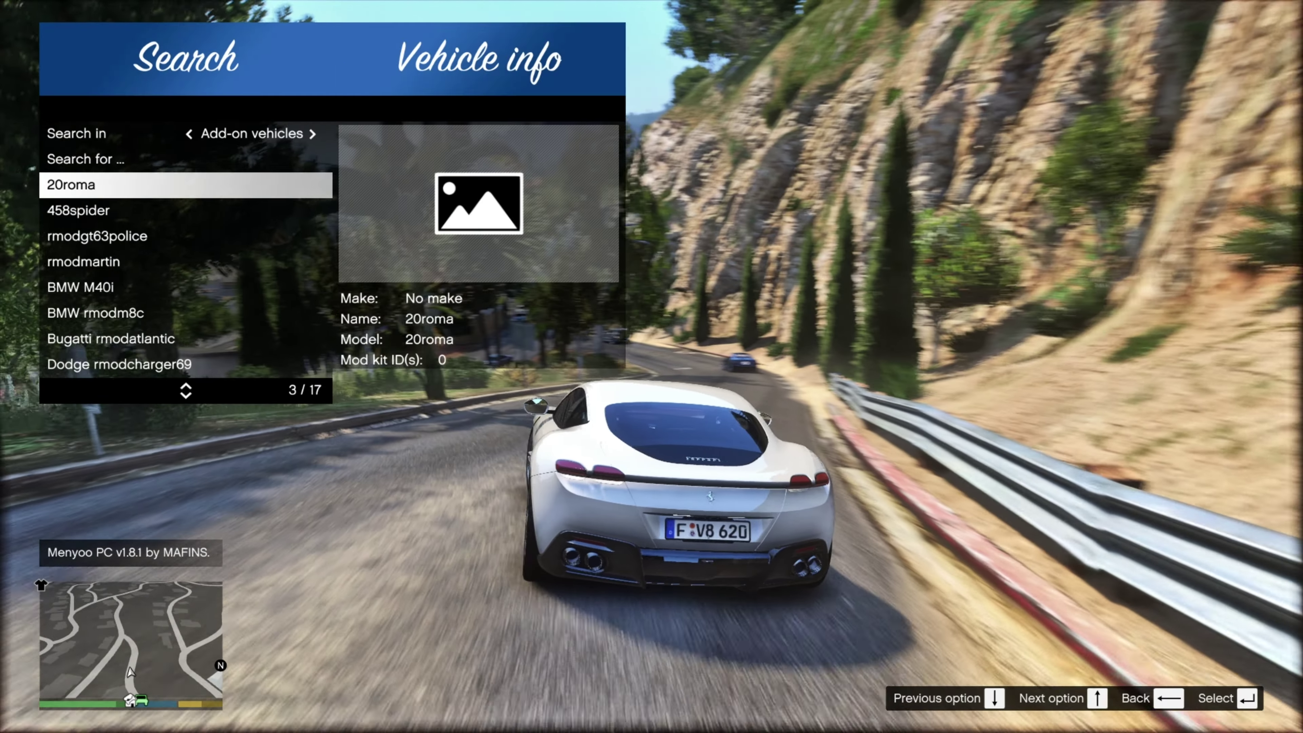
key(Down)
key(Return)
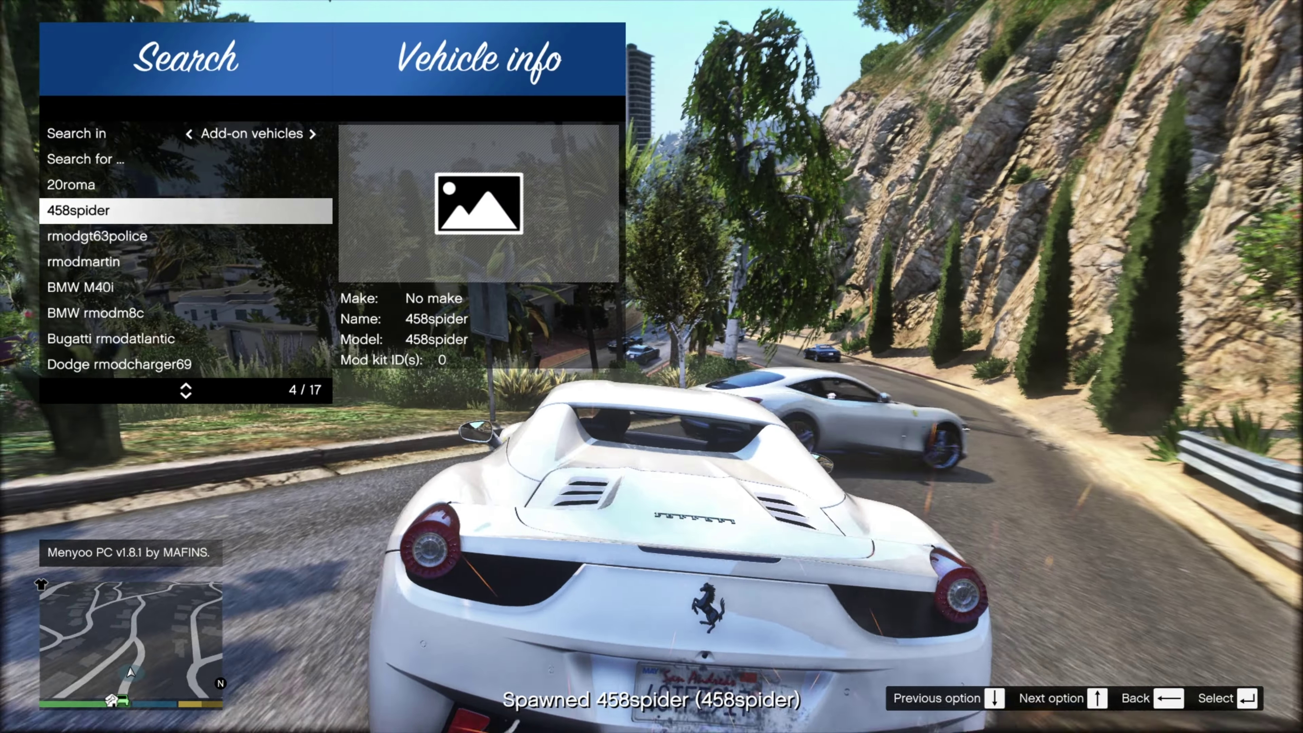
key(F8)
key(q)
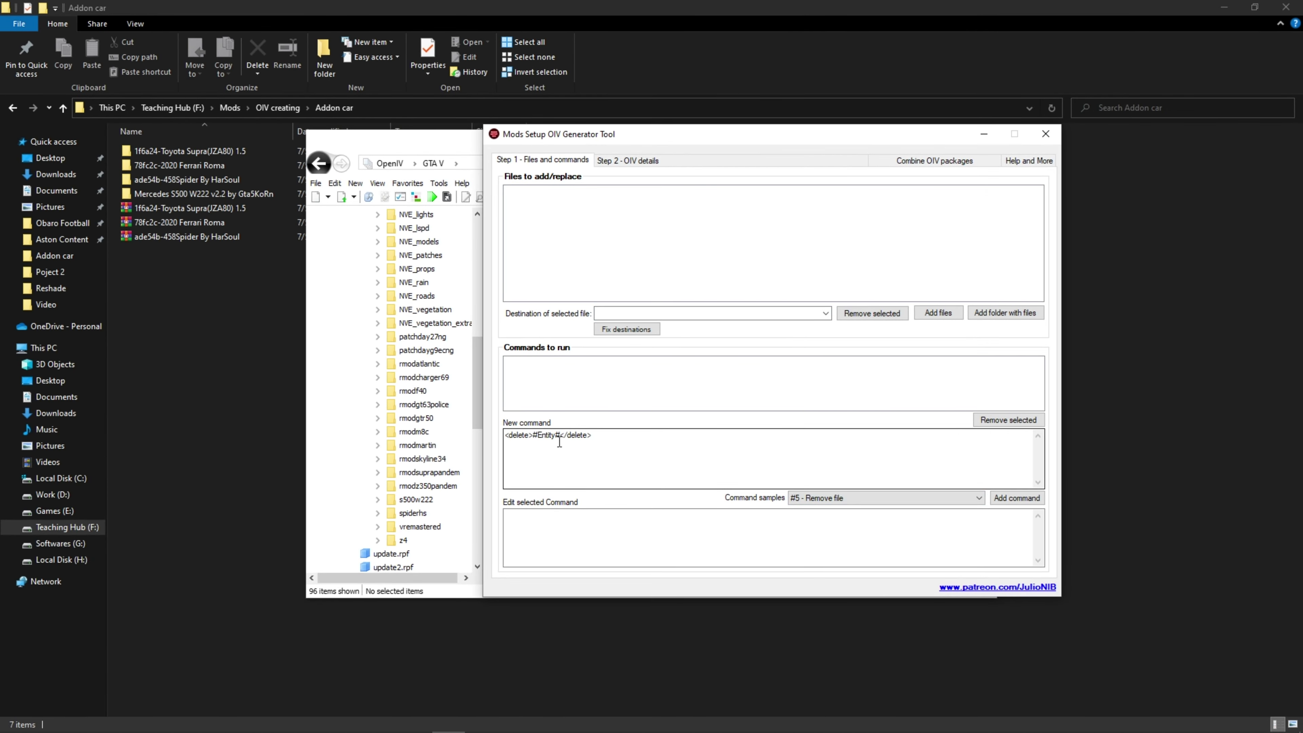
Select the #Entity# placeholder, then browse OpenIV to mods\update\x64\dlcpacks\20roma.
drag(561, 435, 541, 438)
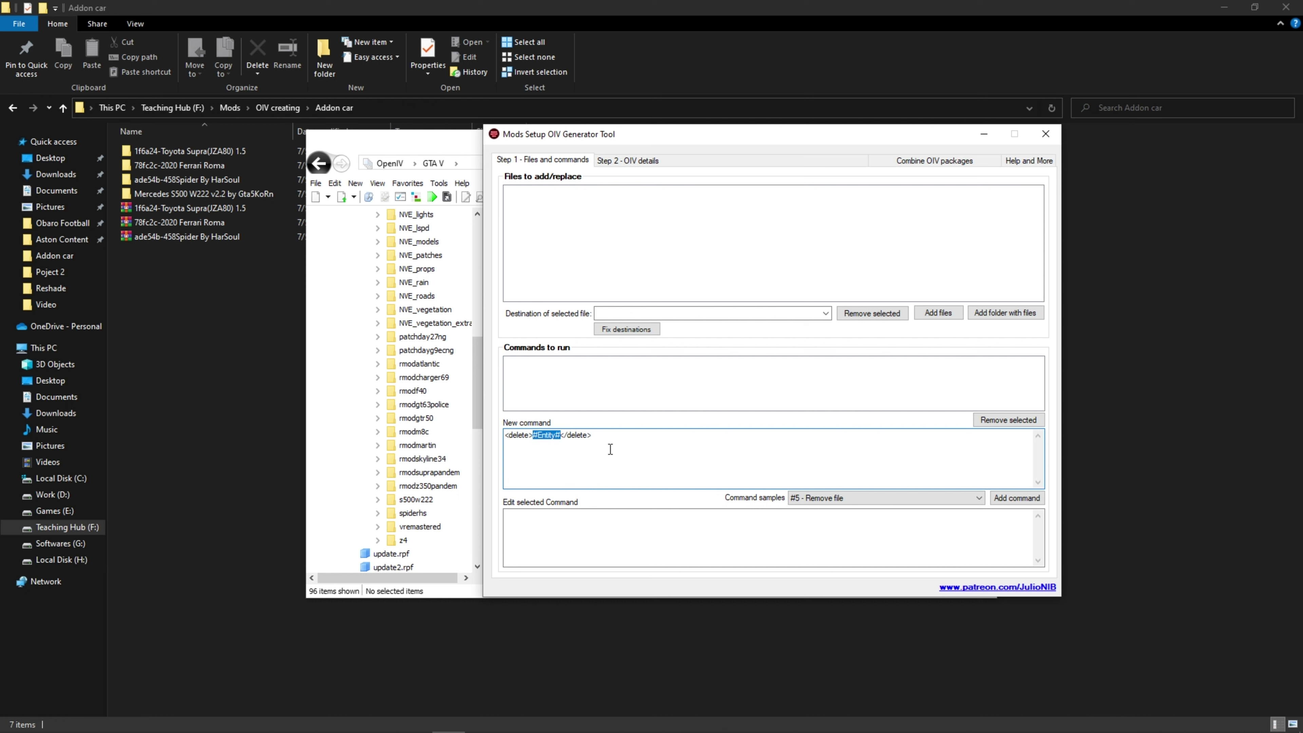
click(406, 220)
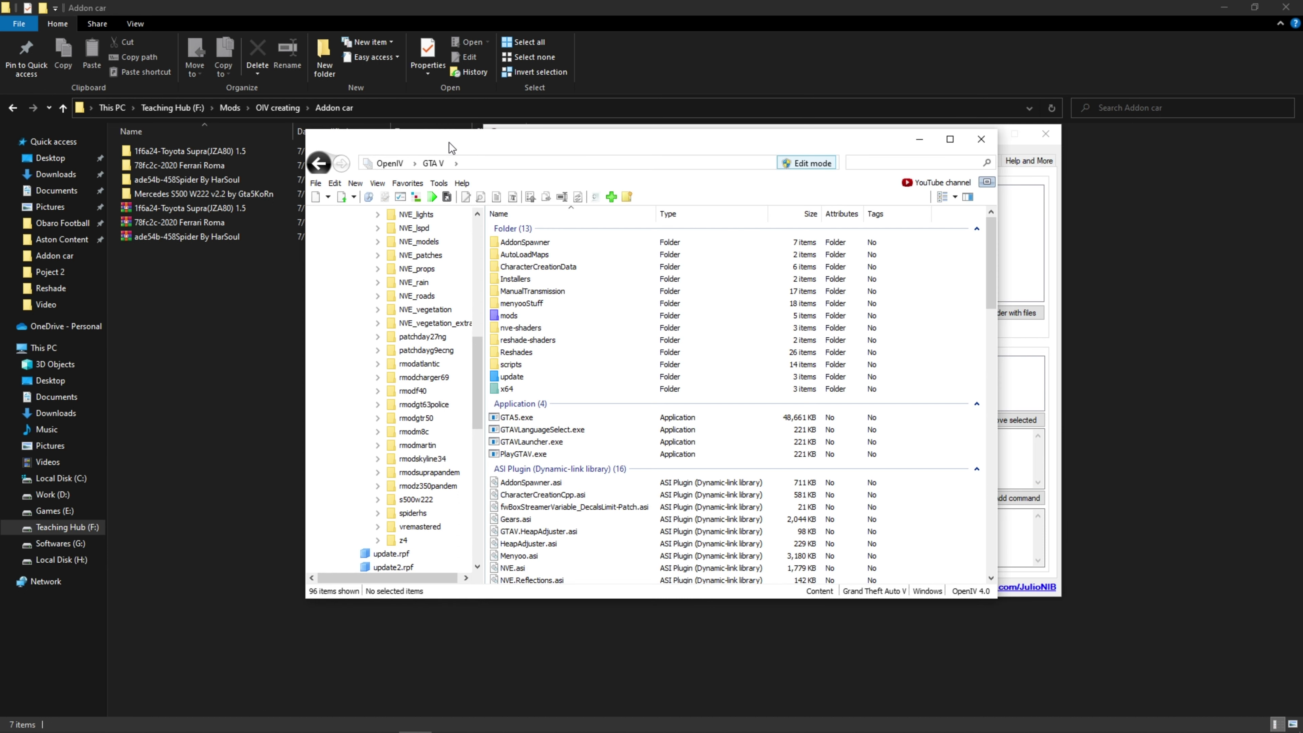
double_click(517, 254)
double_click(518, 245)
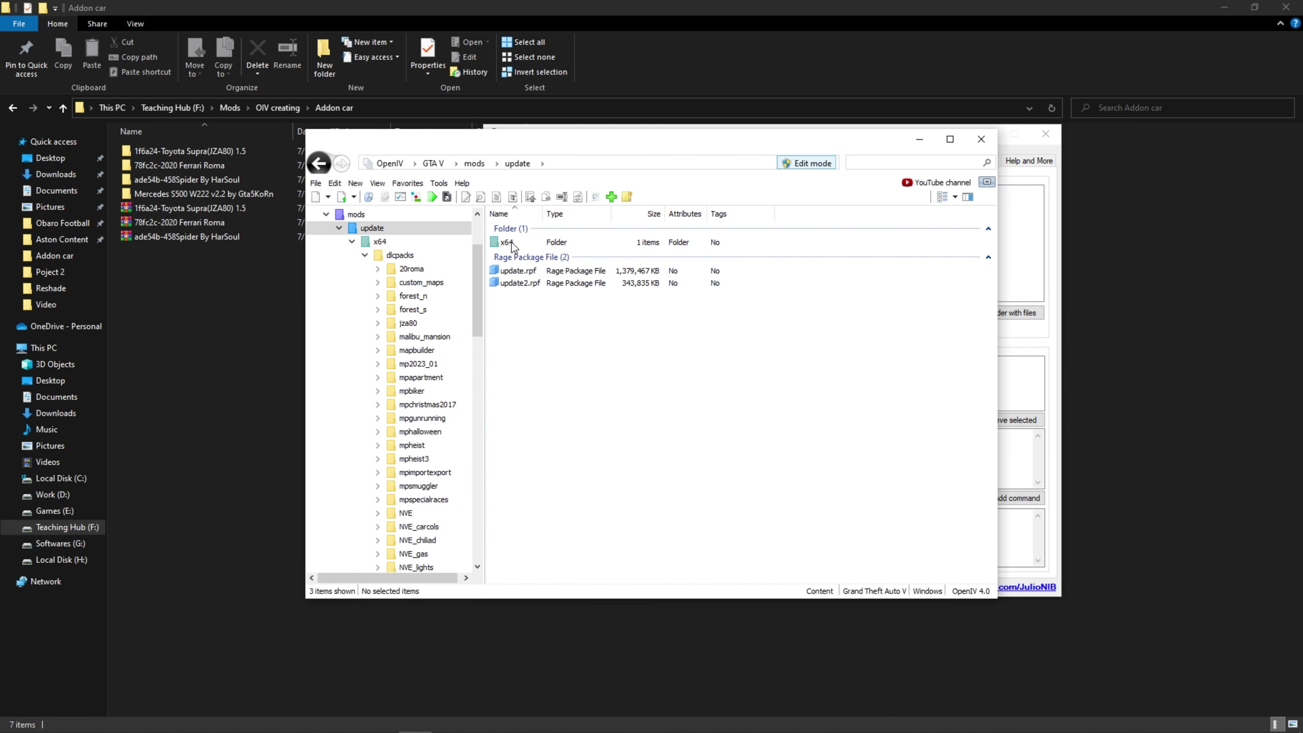
double_click(522, 244)
double_click(526, 244)
double_click(526, 245)
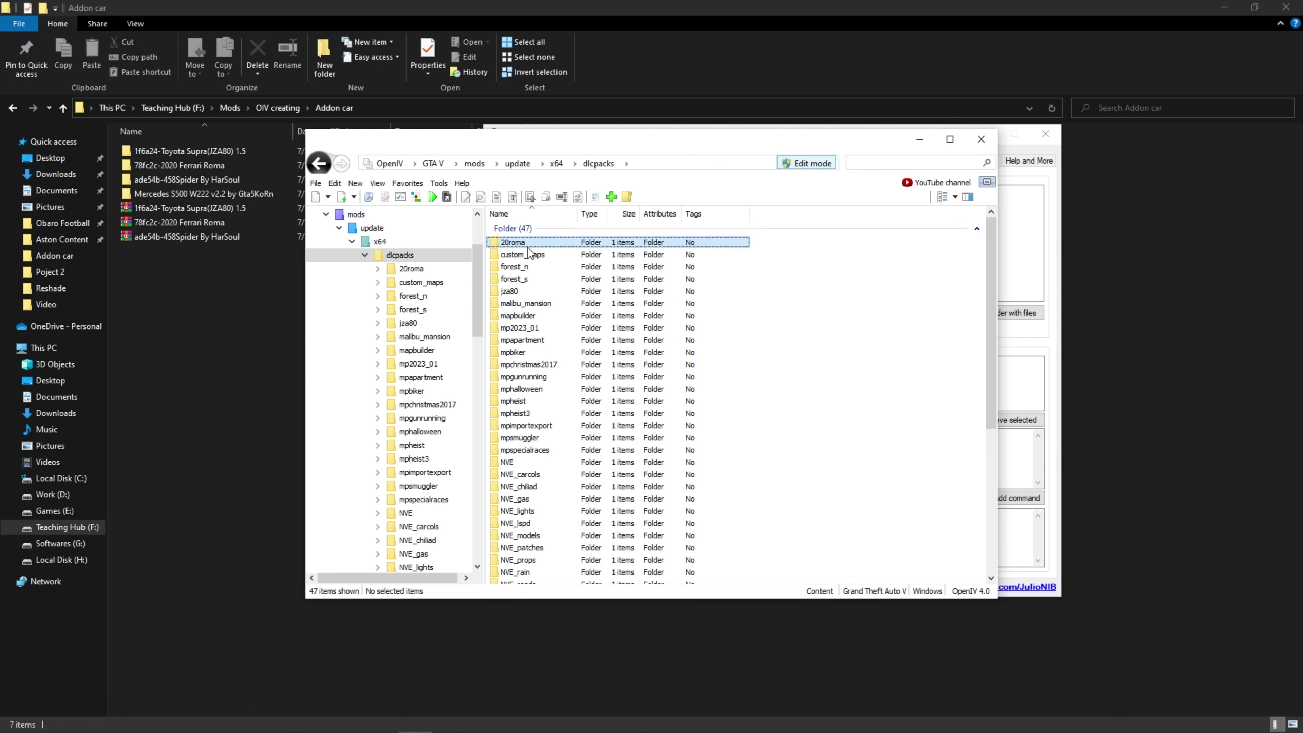
Paste the copied 20roma path trimmed to \mods\update\x64\dlcpacks\20roma and add the delete command.
right_click(693, 163)
click(736, 174)
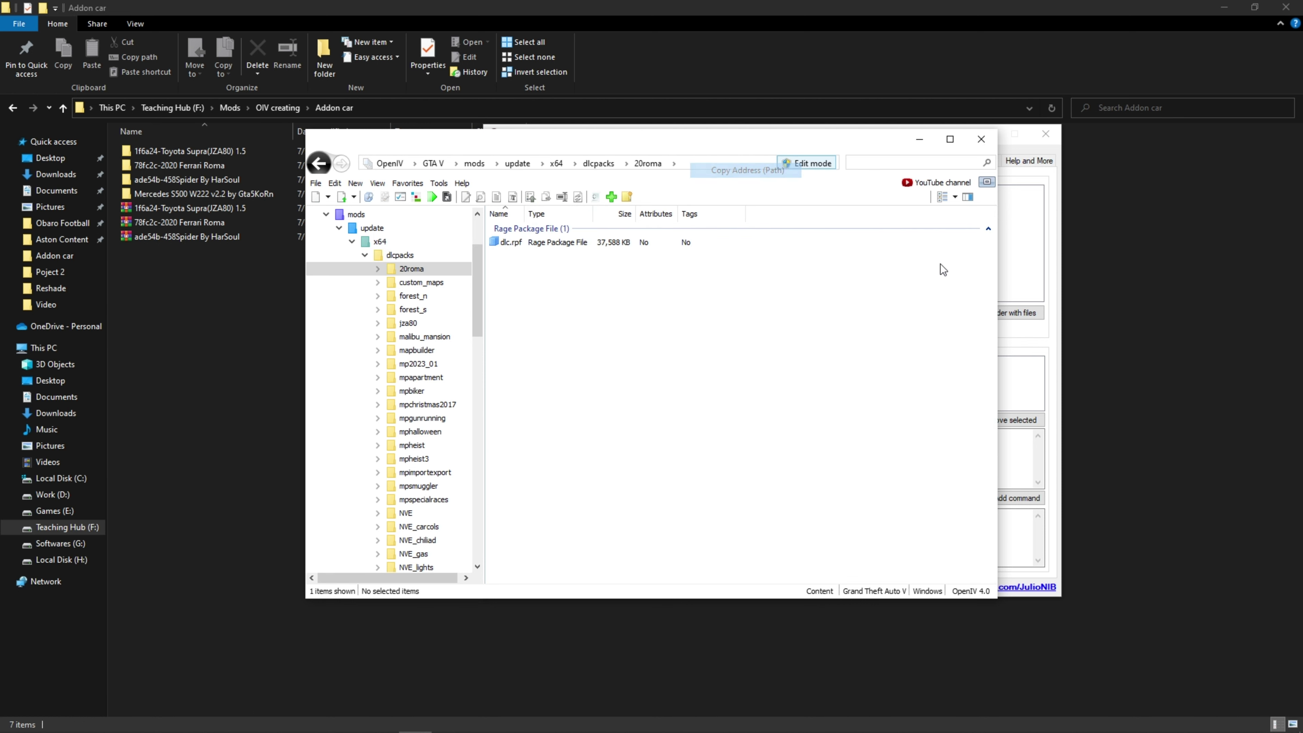
click(1008, 280)
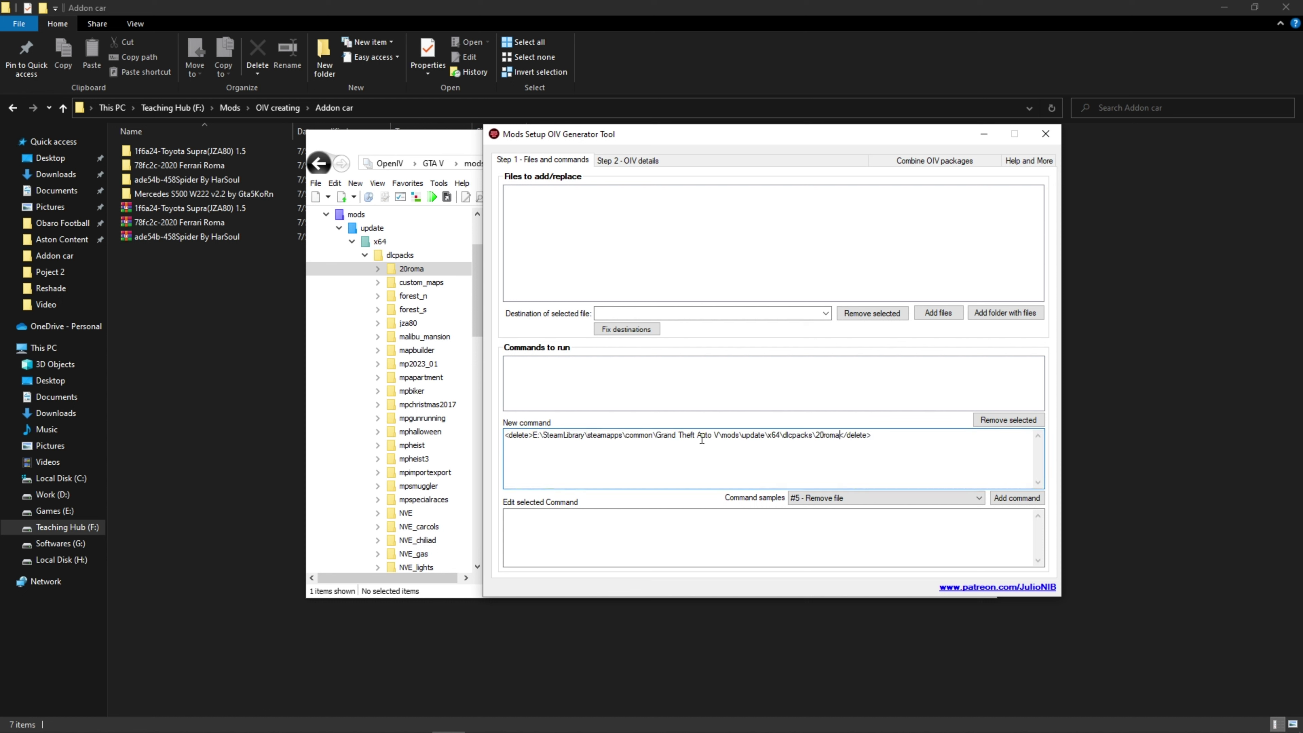
key(BackSpace)
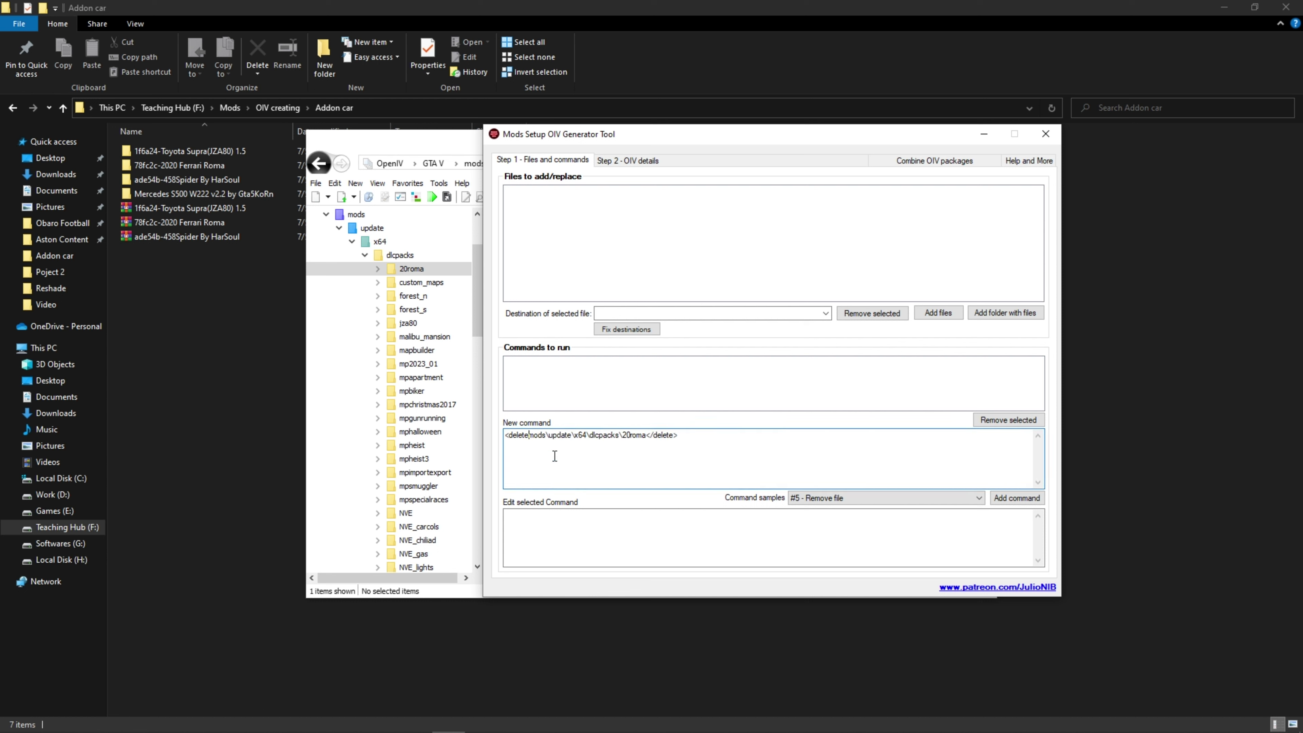
click(1017, 498)
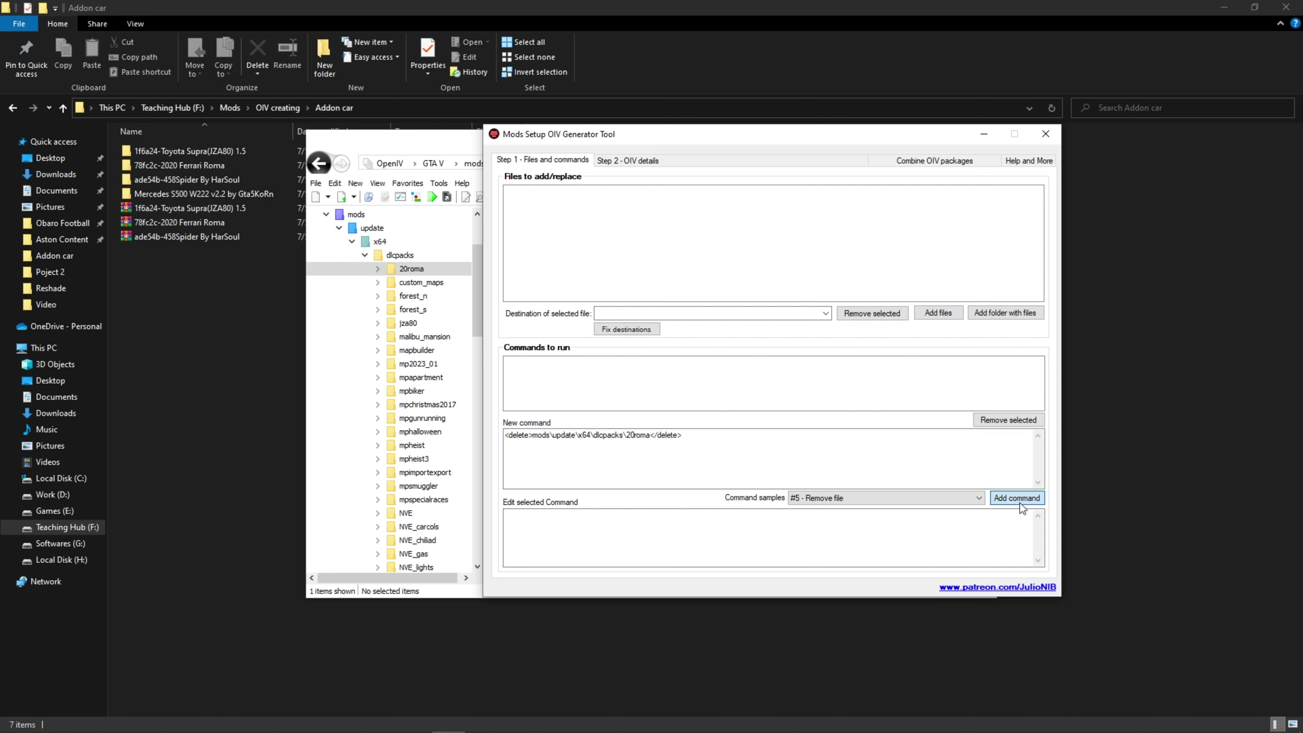
Browse the command samples, trying the Remove file and Add dlclist entry samples.
click(905, 498)
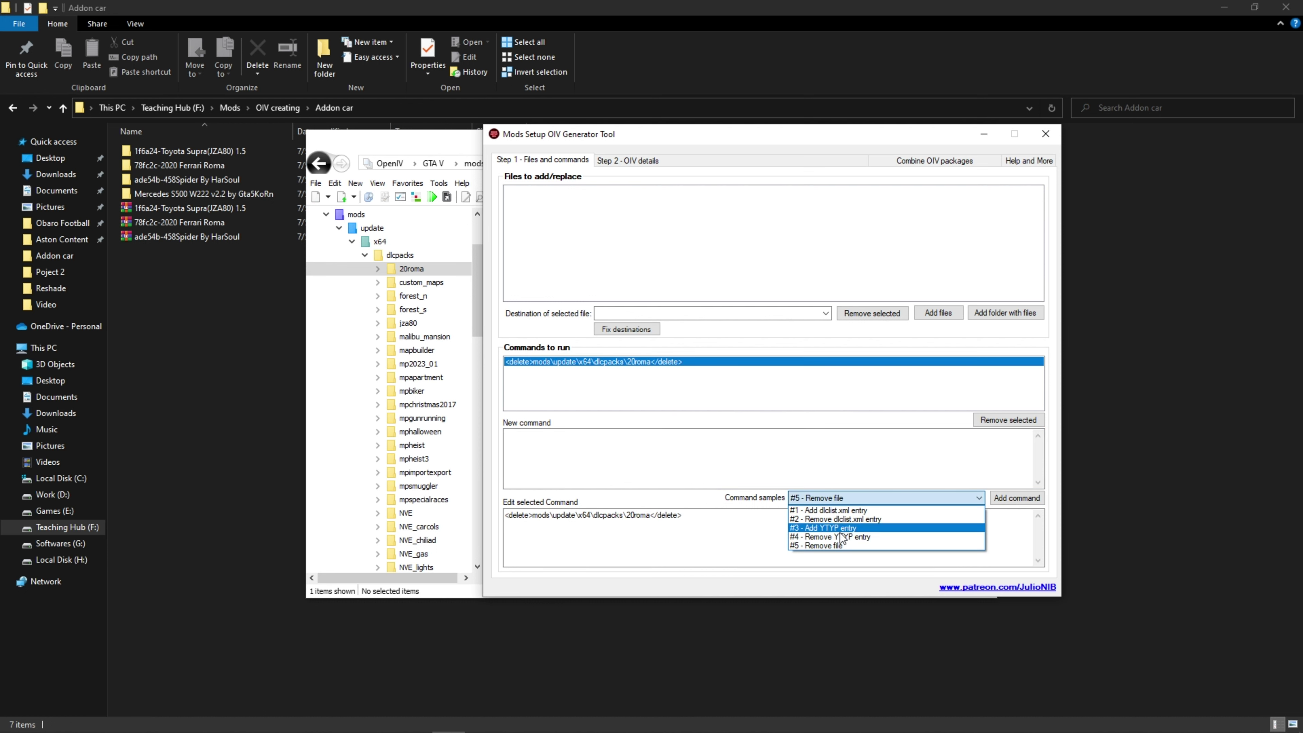
click(838, 547)
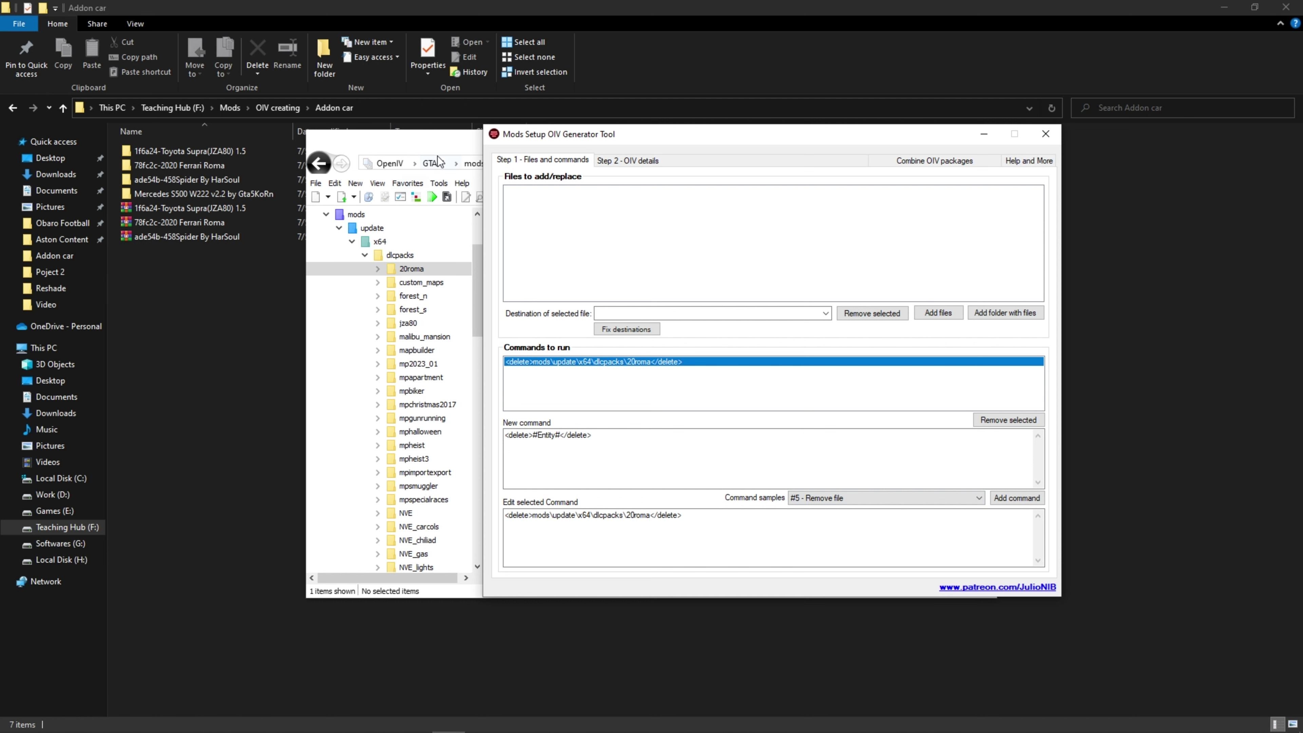
click(454, 145)
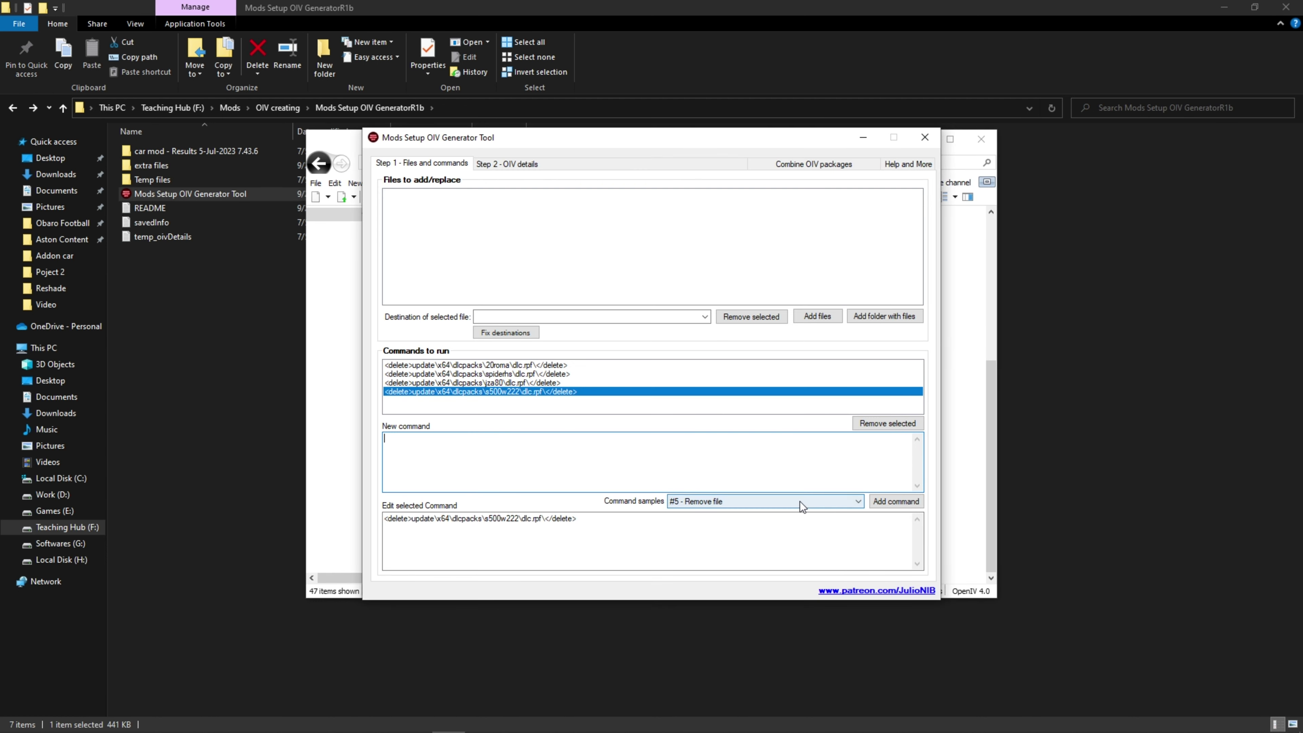
click(800, 501)
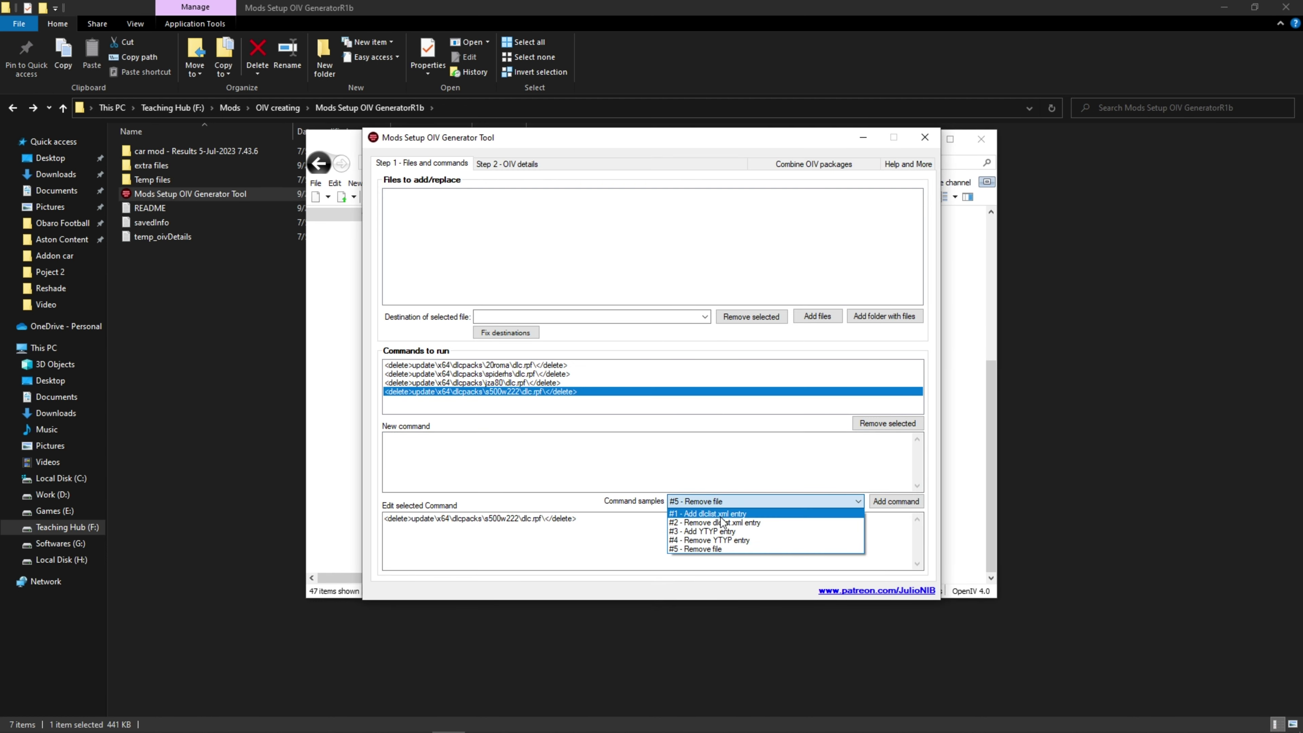
click(677, 511)
click(617, 479)
Add a '#2 - Remove dlclist.xml entry' command for s500w222 and go to the OIV details step.
click(765, 501)
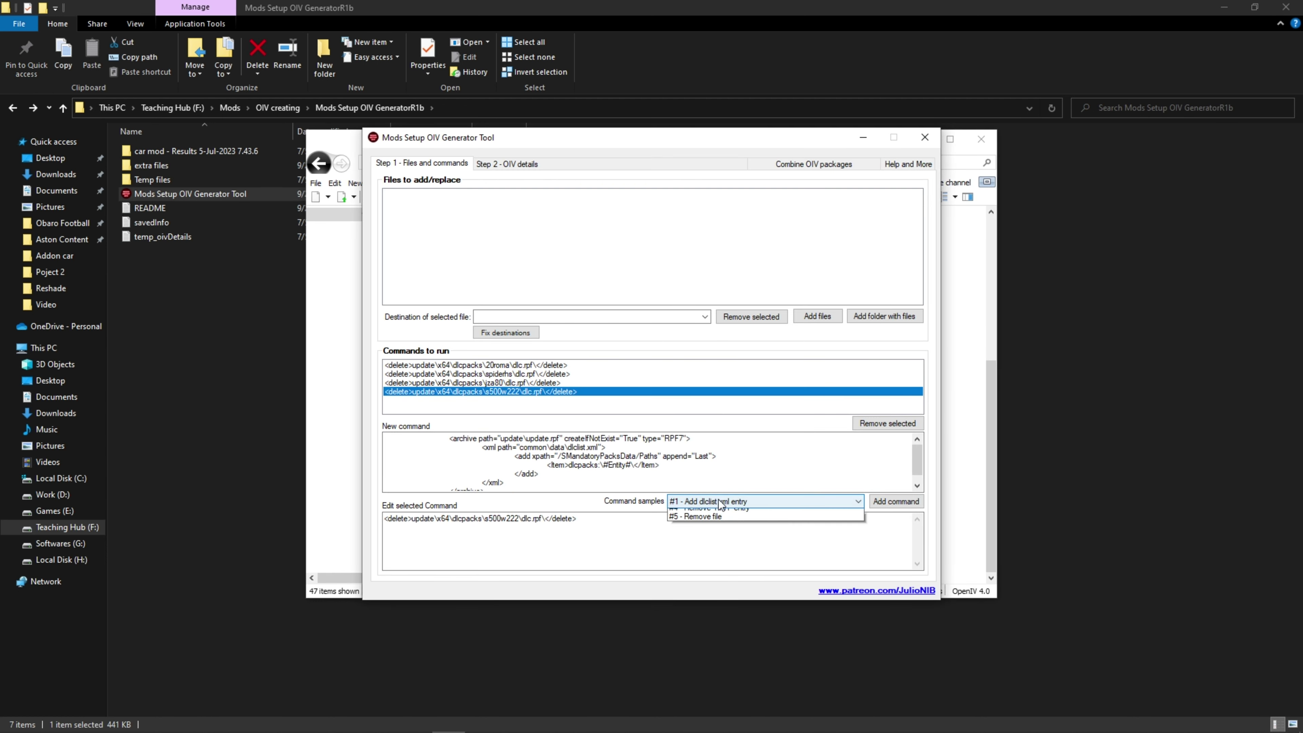
click(729, 520)
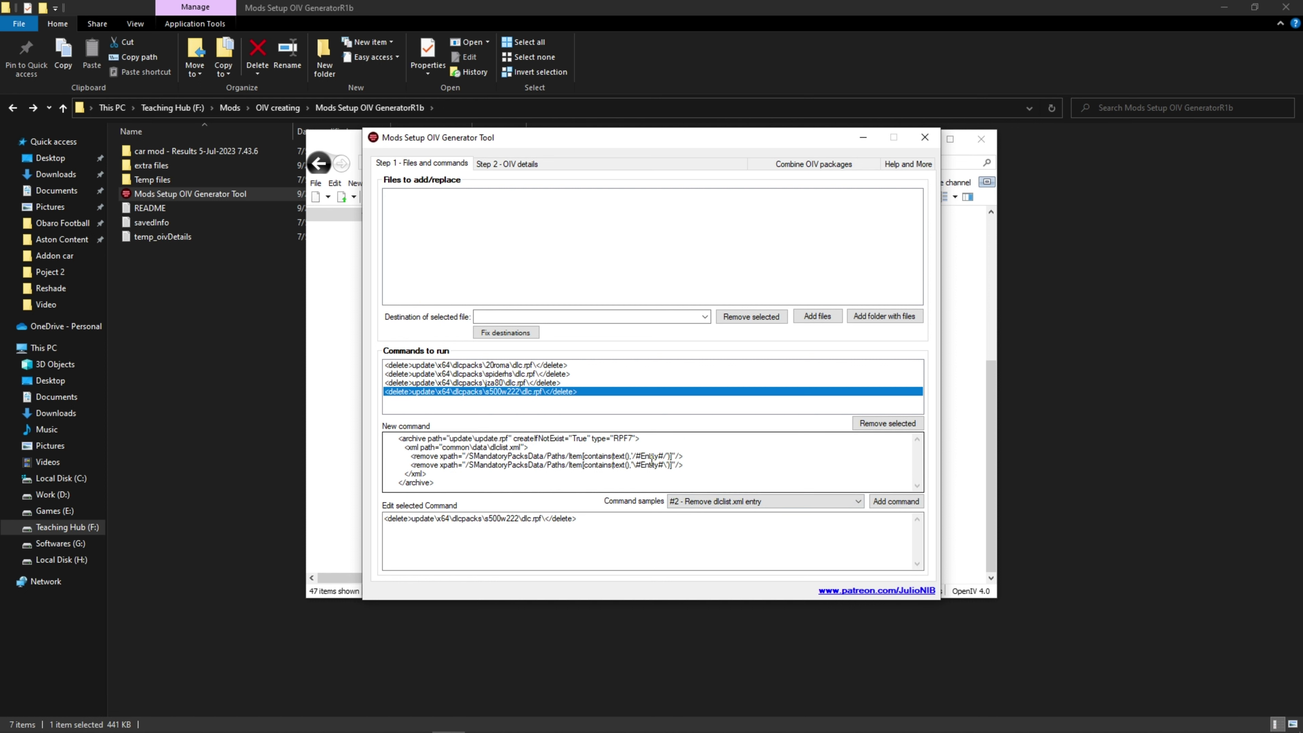
click(912, 502)
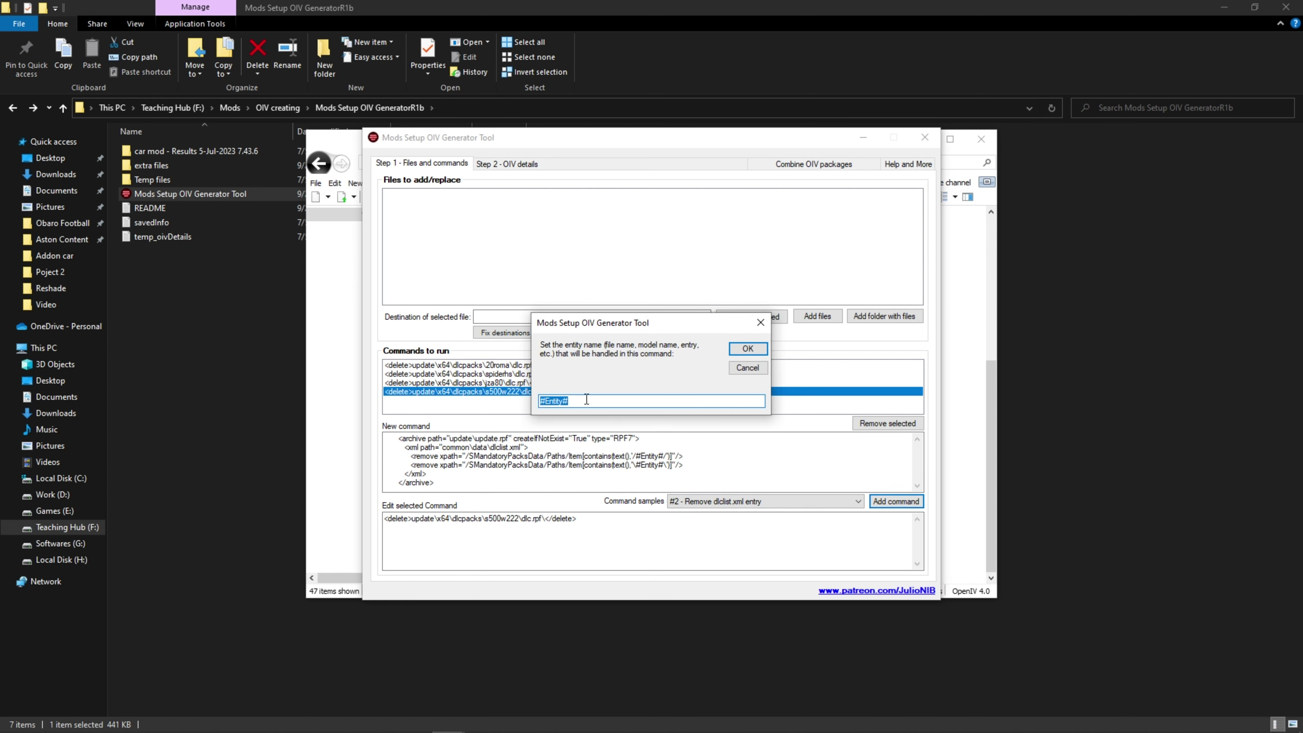
text(s500w222)
key(Return)
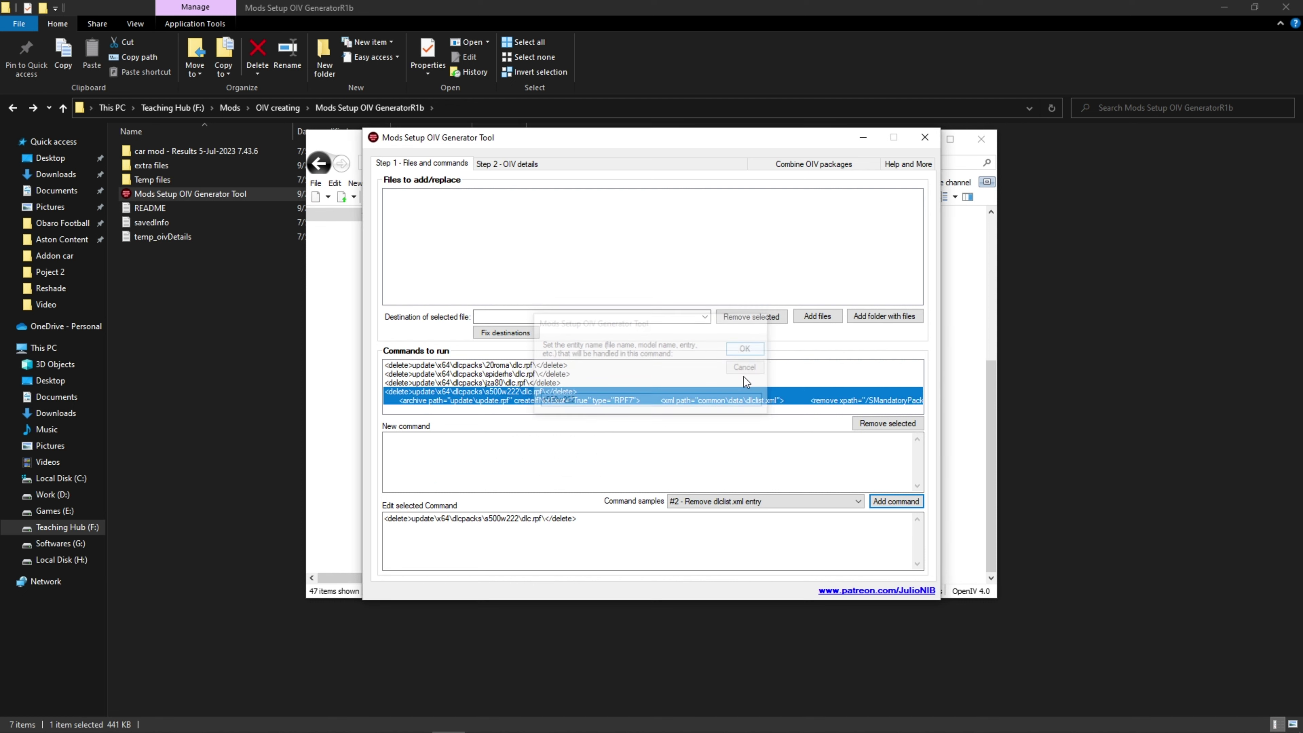
click(756, 503)
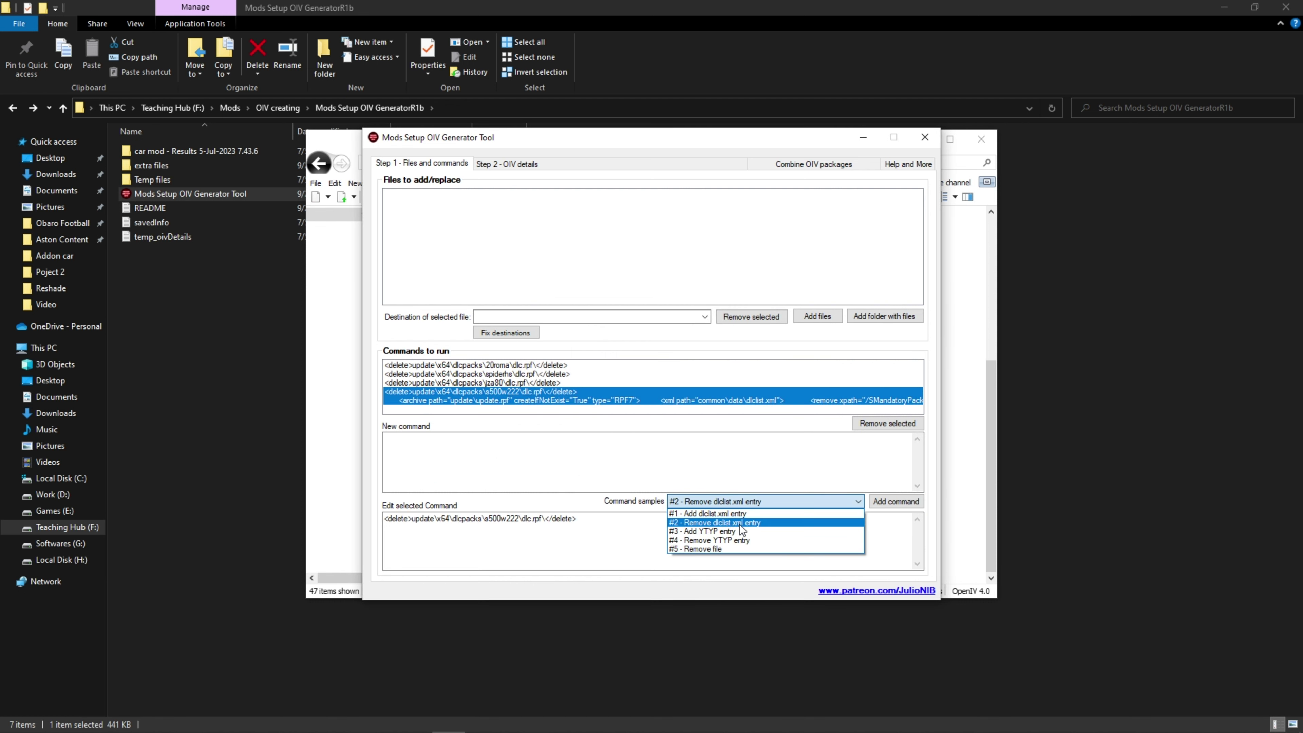
click(740, 523)
click(897, 502)
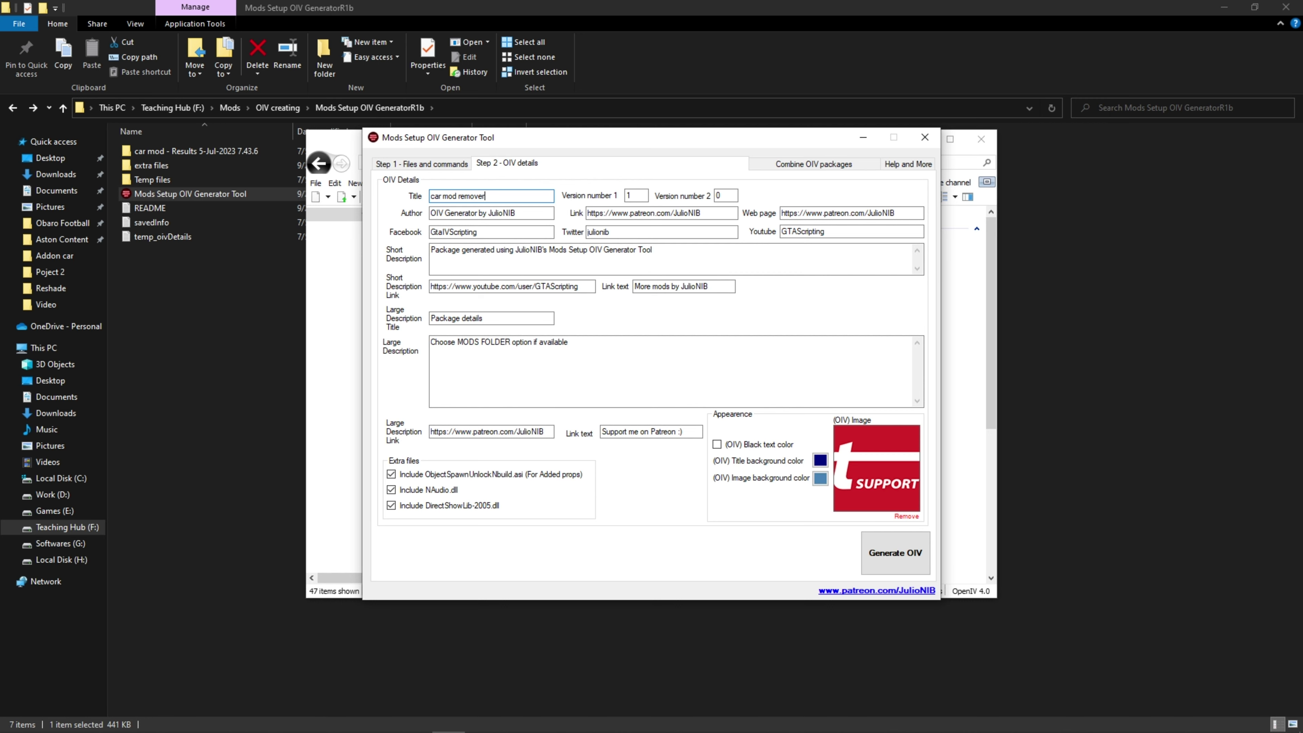
Generate car mod remover.oiv, close the log, minimize the tool and return to OpenIV.
click(895, 553)
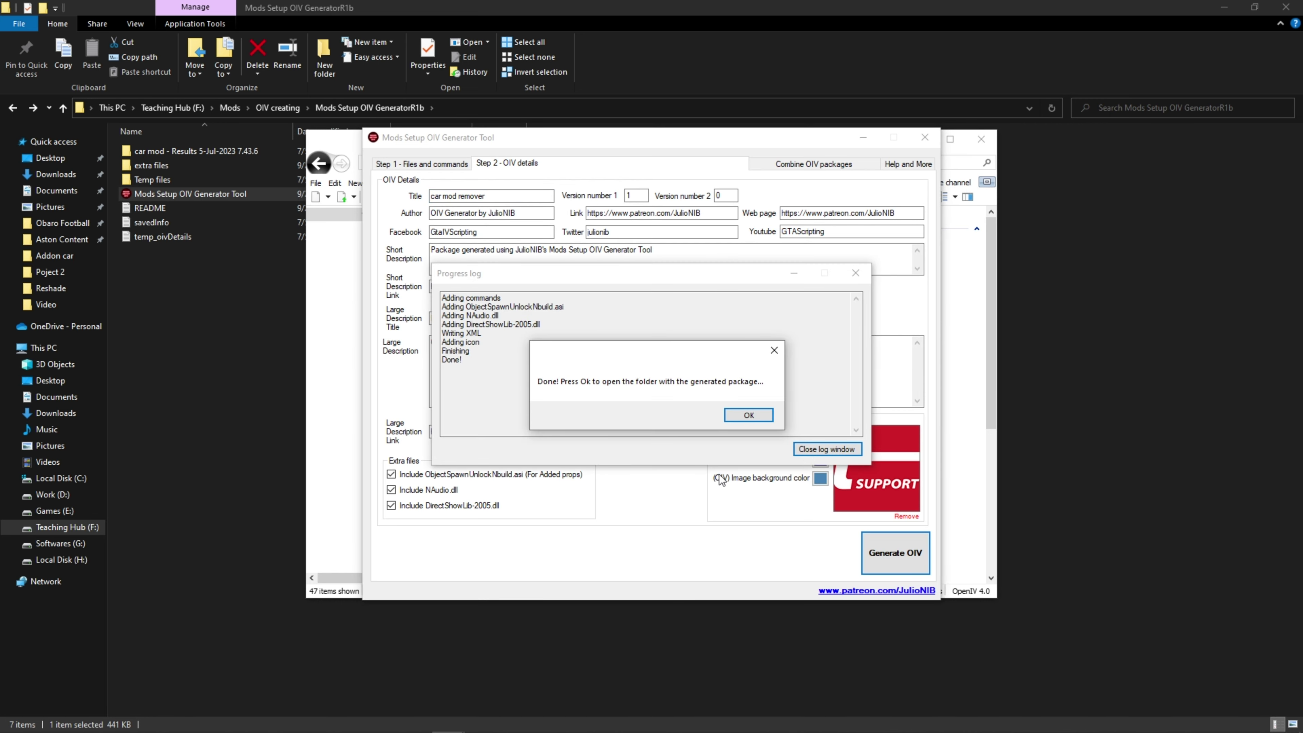
click(746, 414)
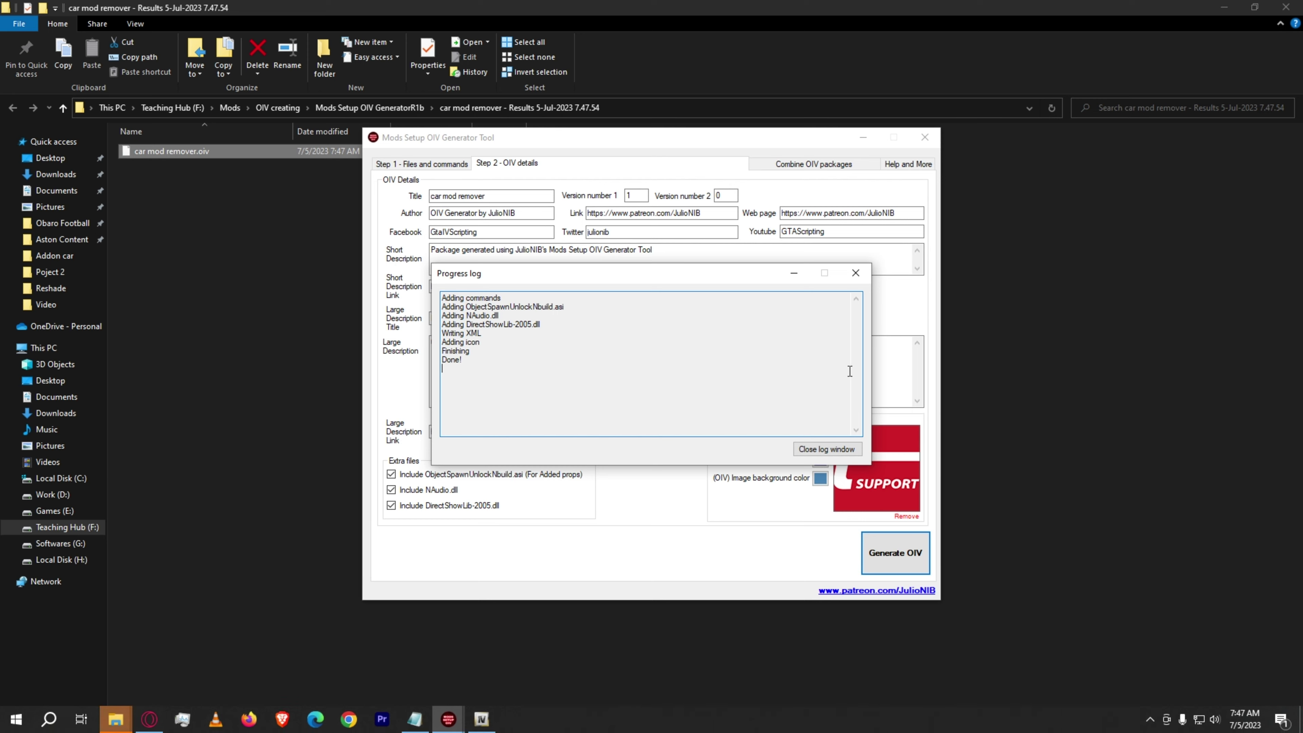
click(827, 448)
click(861, 141)
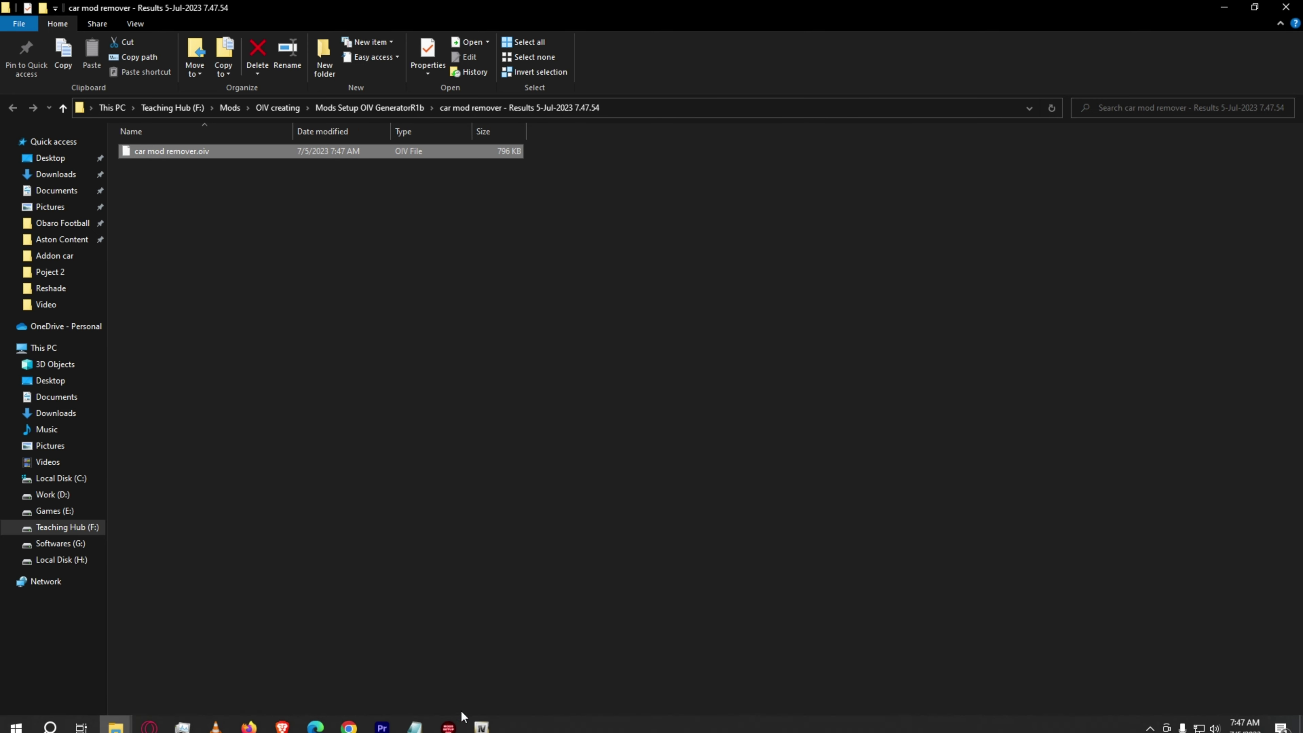
click(415, 719)
Install car mod remover.oiv into the mods folder and check the dlcpacks folders.
drag(175, 151, 670, 297)
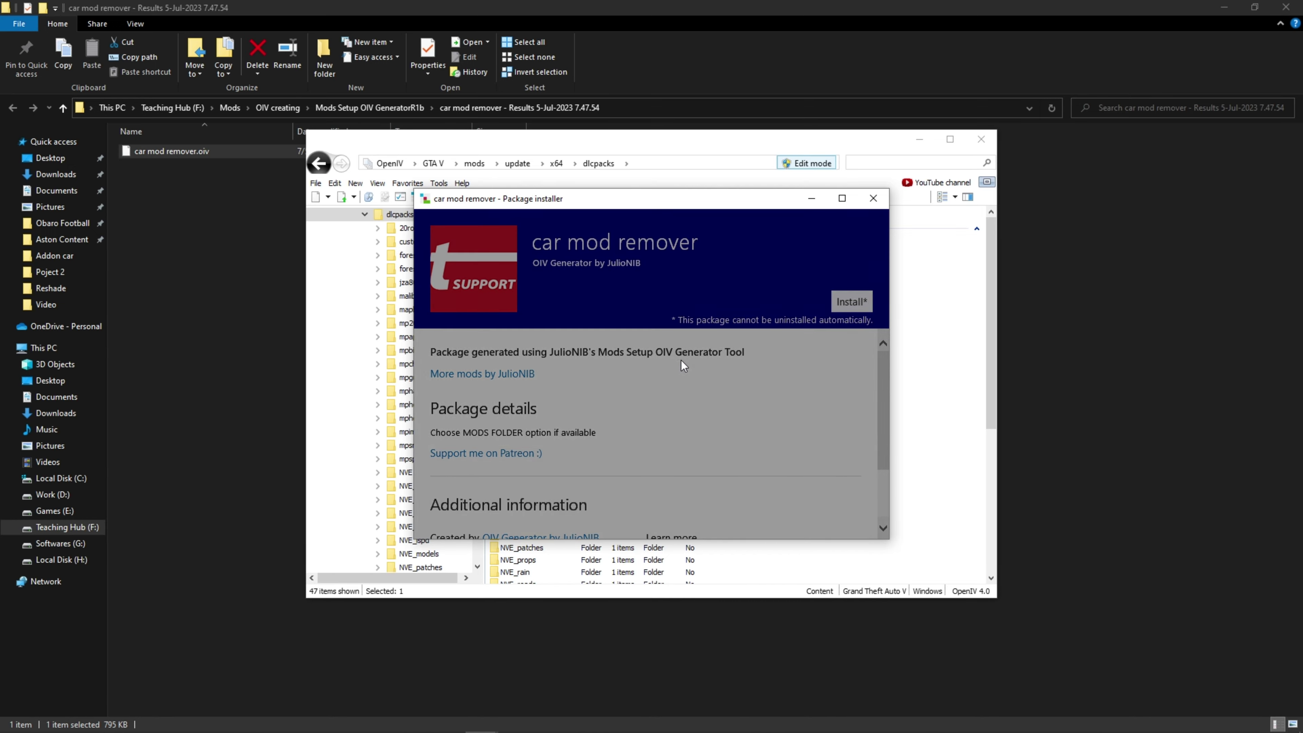
click(852, 302)
click(611, 341)
click(582, 413)
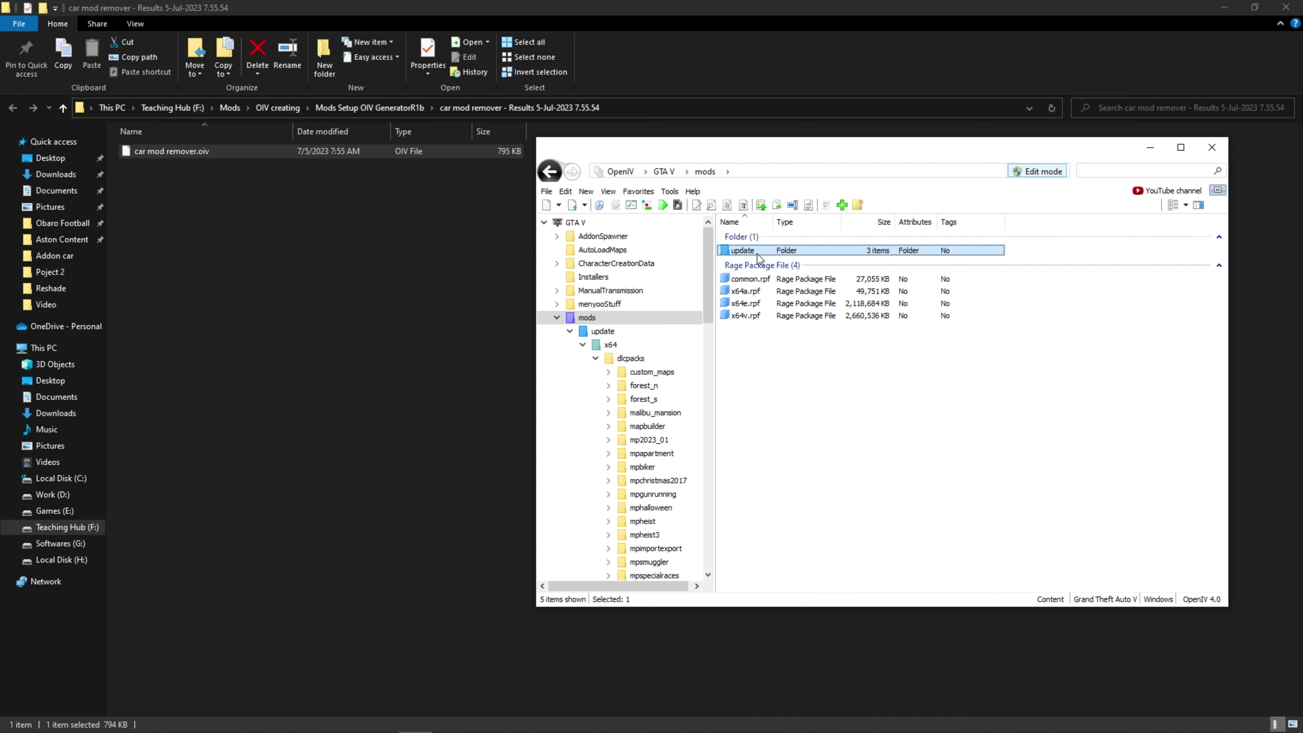
double_click(757, 254)
double_click(757, 254)
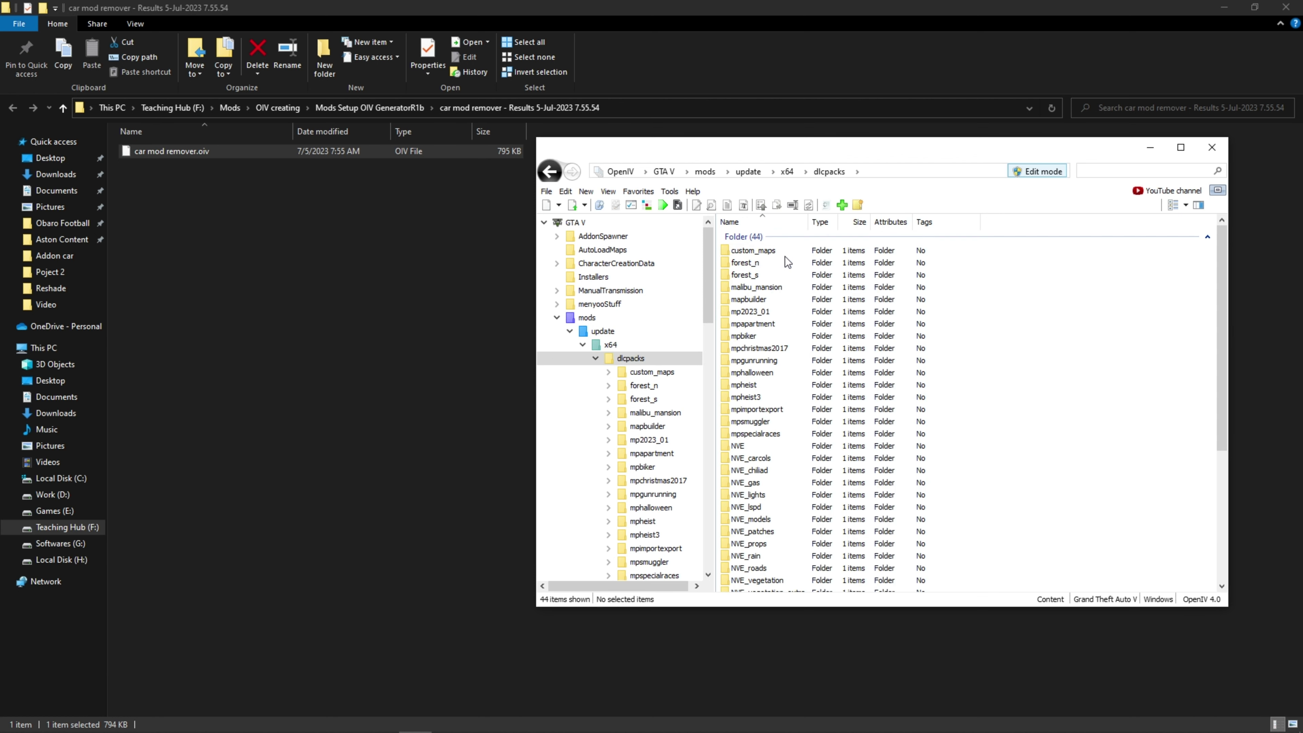
drag(1037, 247, 1022, 581)
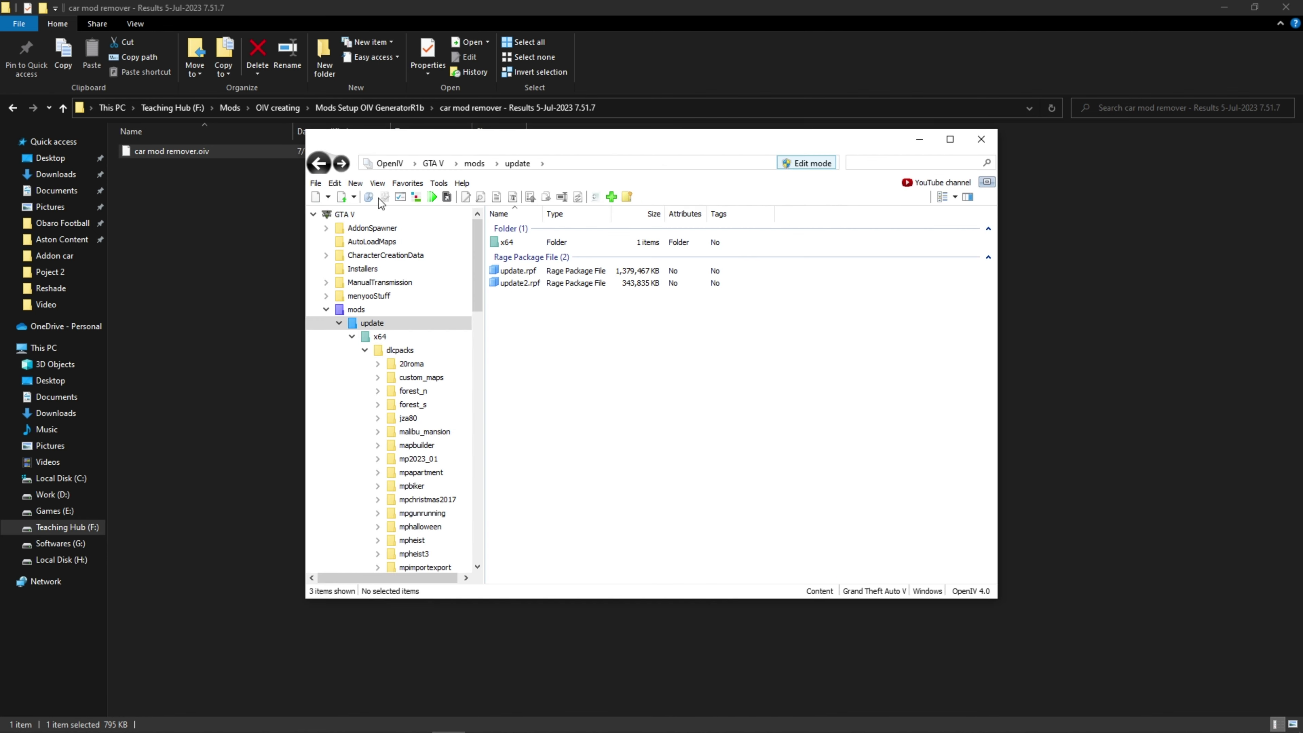
Open dlclist.xml from update.rpf\common\data and scroll through its Item entries.
double_click(532, 242)
double_click(531, 243)
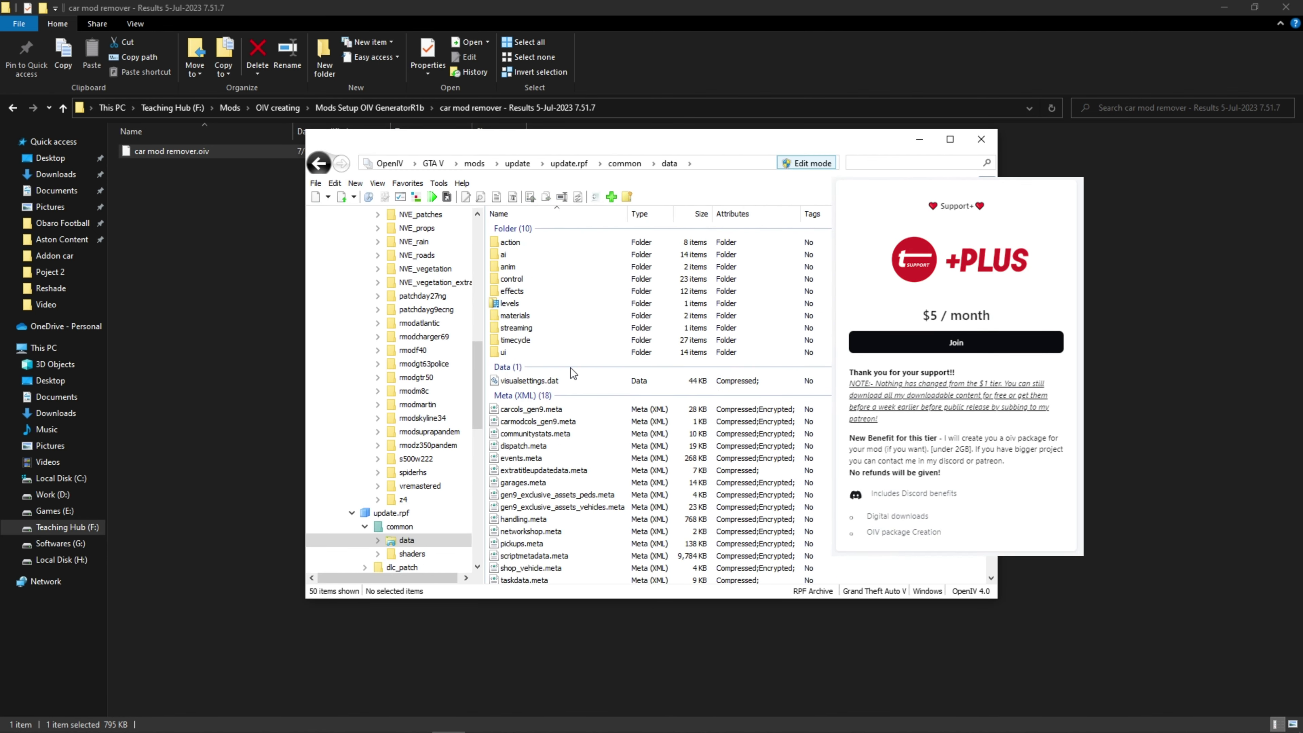
scroll(569, 452, down, 2)
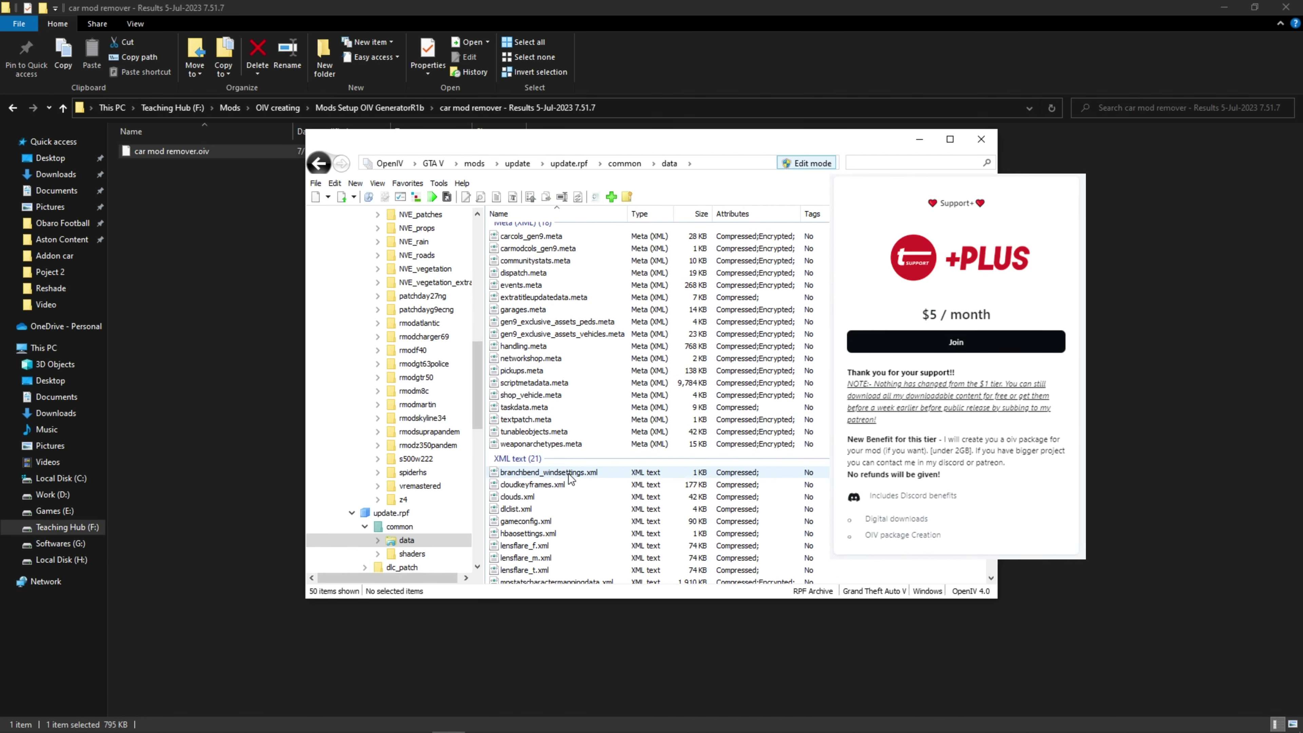
double_click(551, 510)
scroll(525, 305, down, 20)
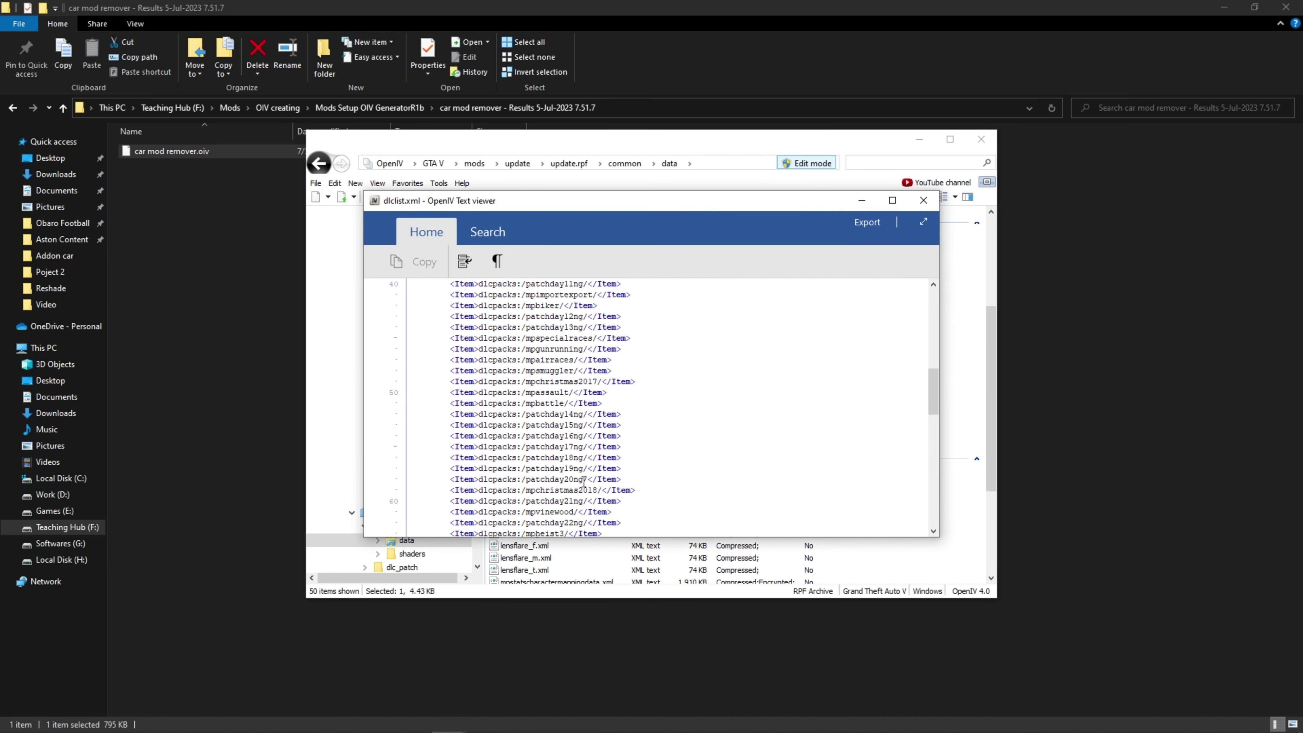